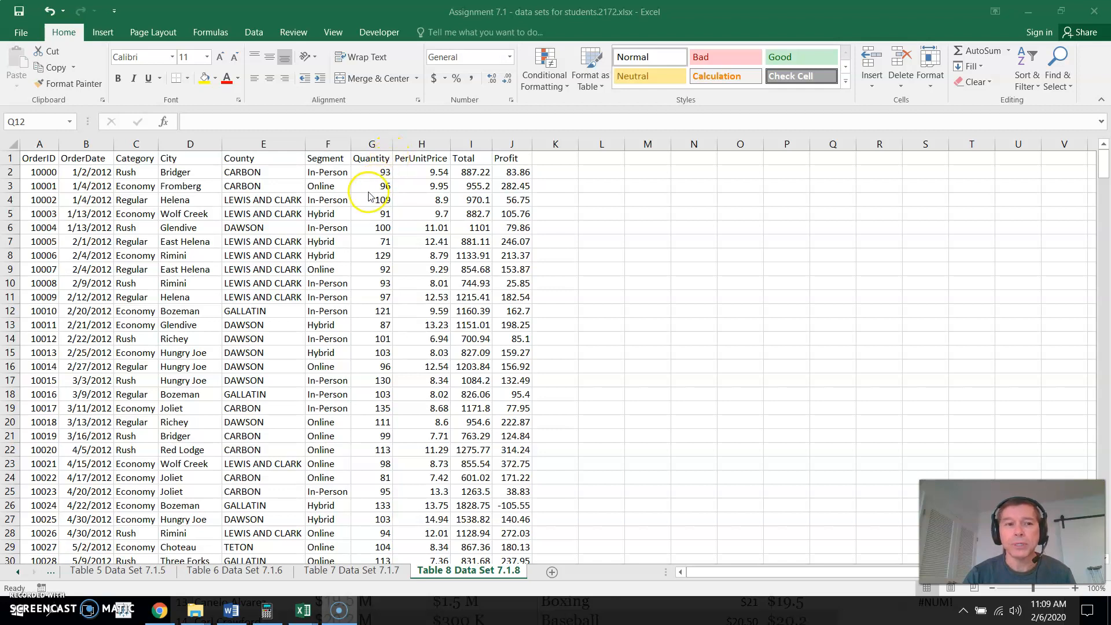
# Step: Start a custom sort of the order data and choose County as the column to sort by
pyautogui.click(278, 259)
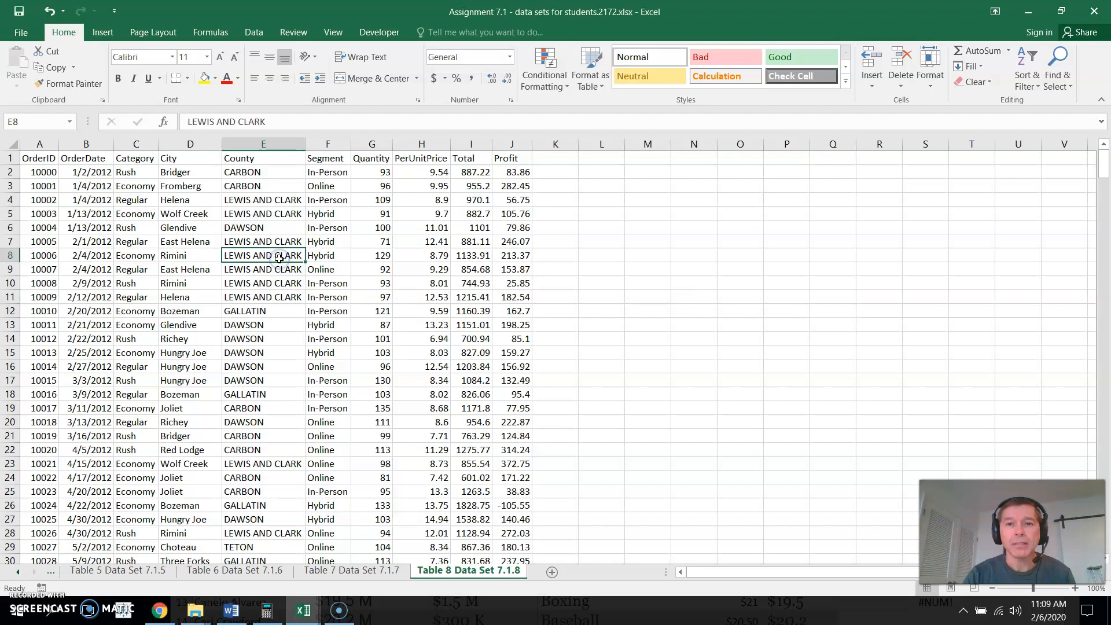
pyautogui.click(1038, 90)
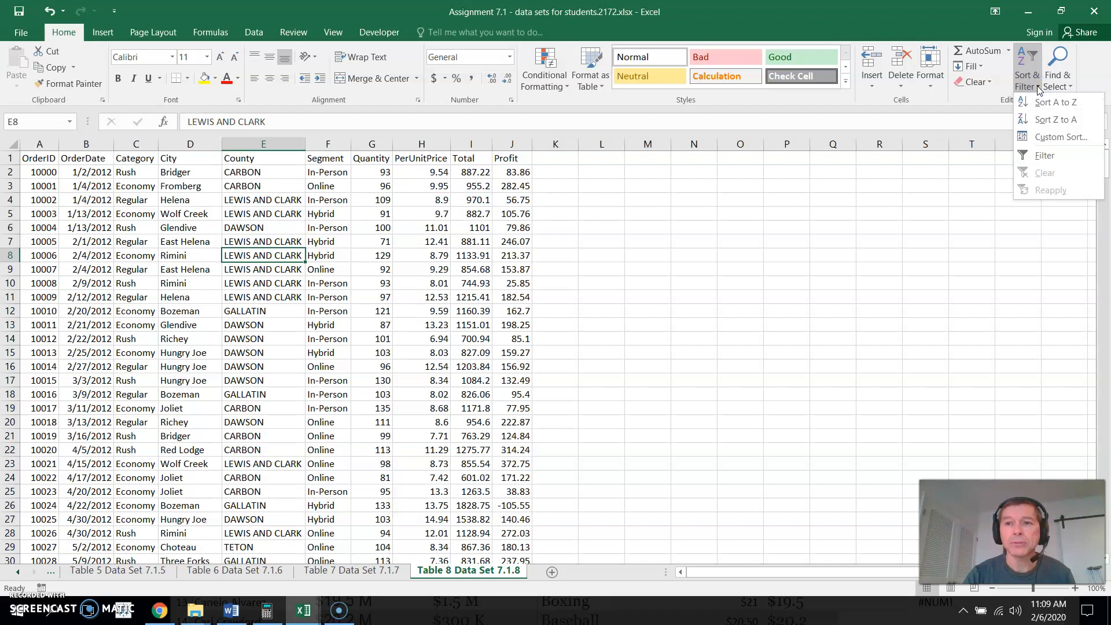
pyautogui.click(1048, 137)
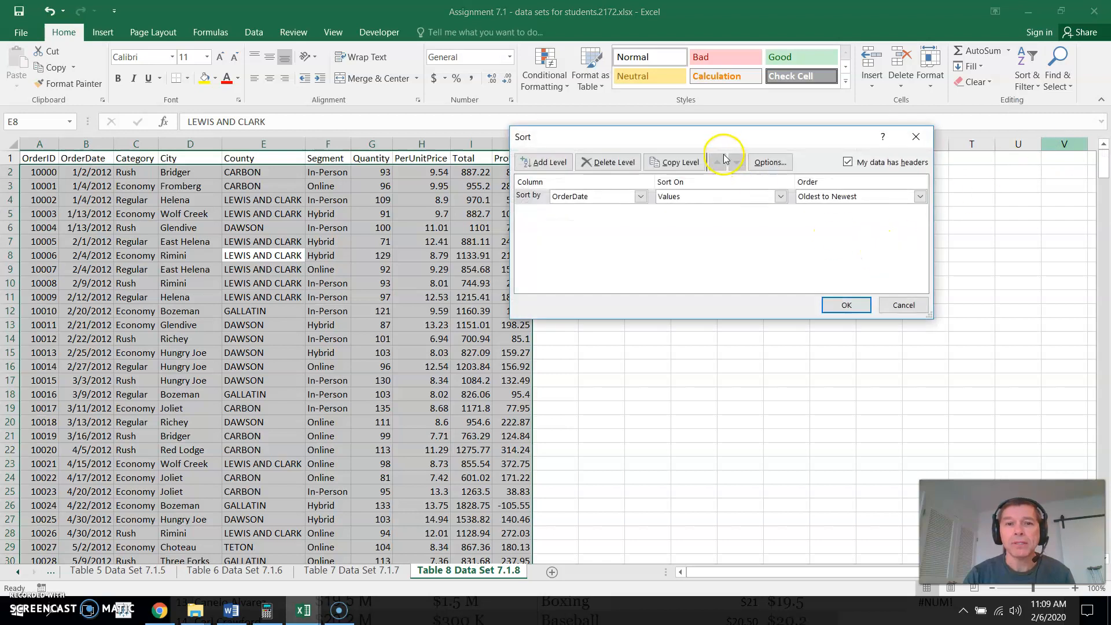
pyautogui.moveTo(699, 142); pyautogui.dragTo(748, 168)
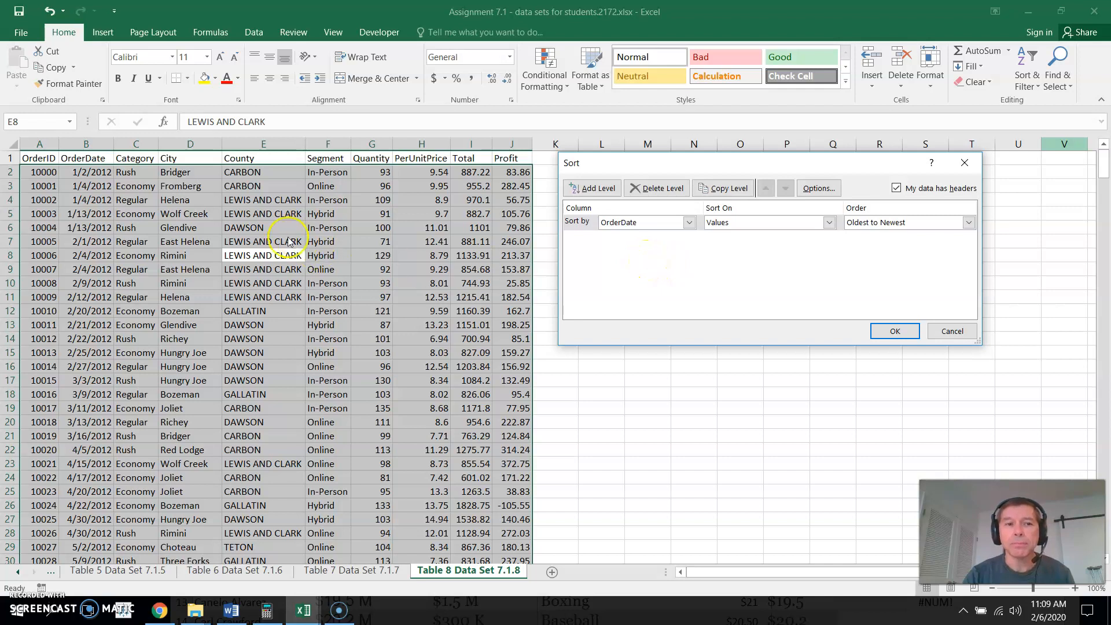
pyautogui.click(688, 222)
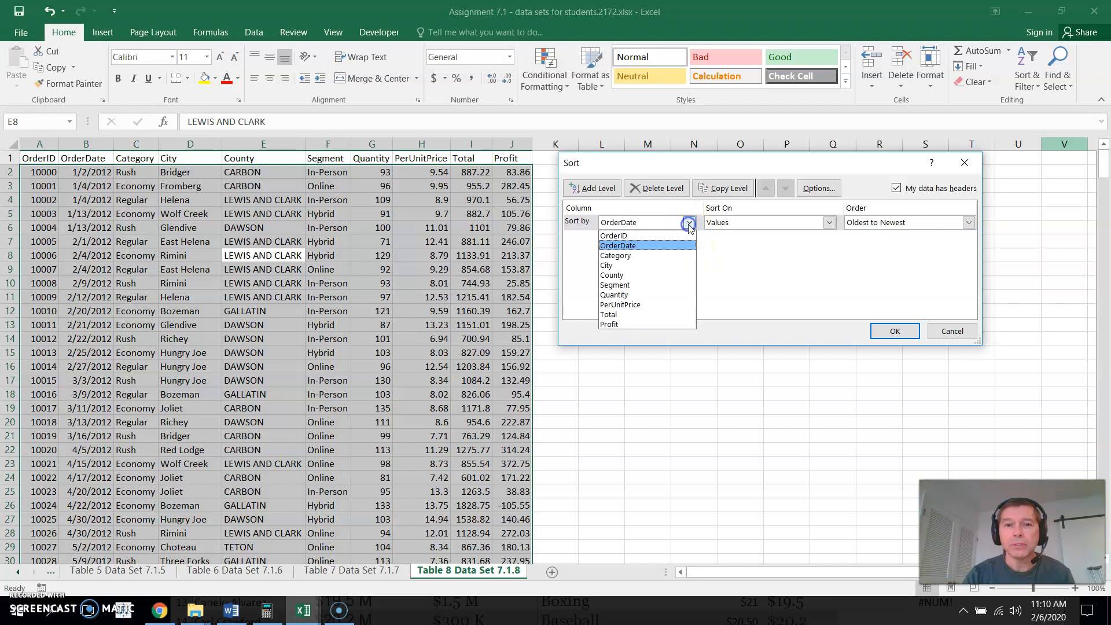
pyautogui.click(632, 276)
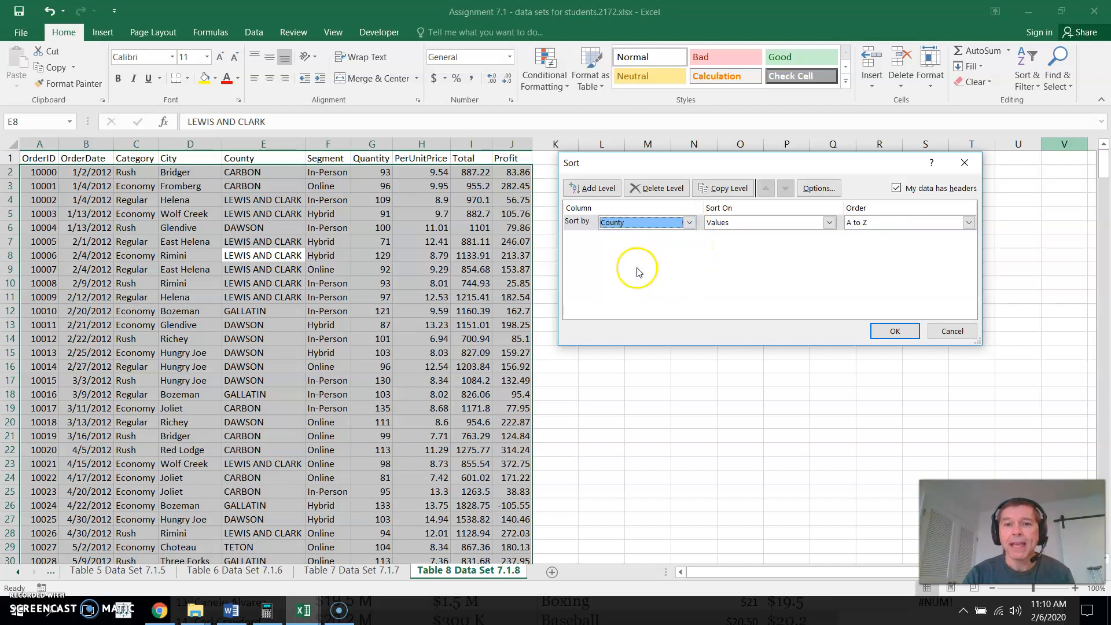
# Step: Review the sort criteria and order options, keep Values and A to Z, and apply the County sort
pyautogui.click(829, 223)
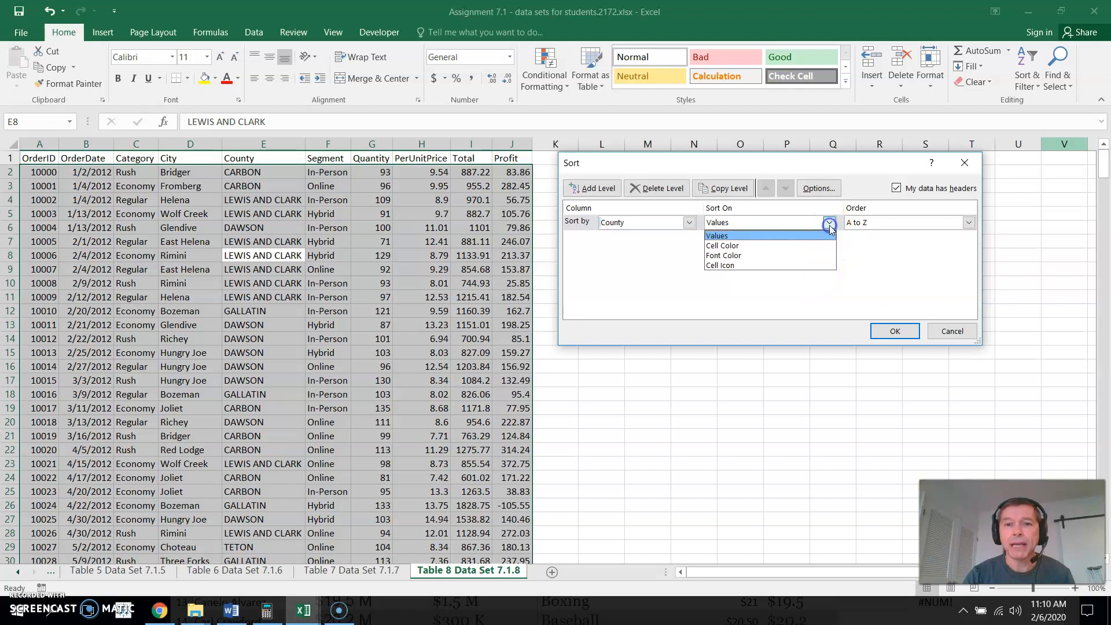
pyautogui.click(829, 225)
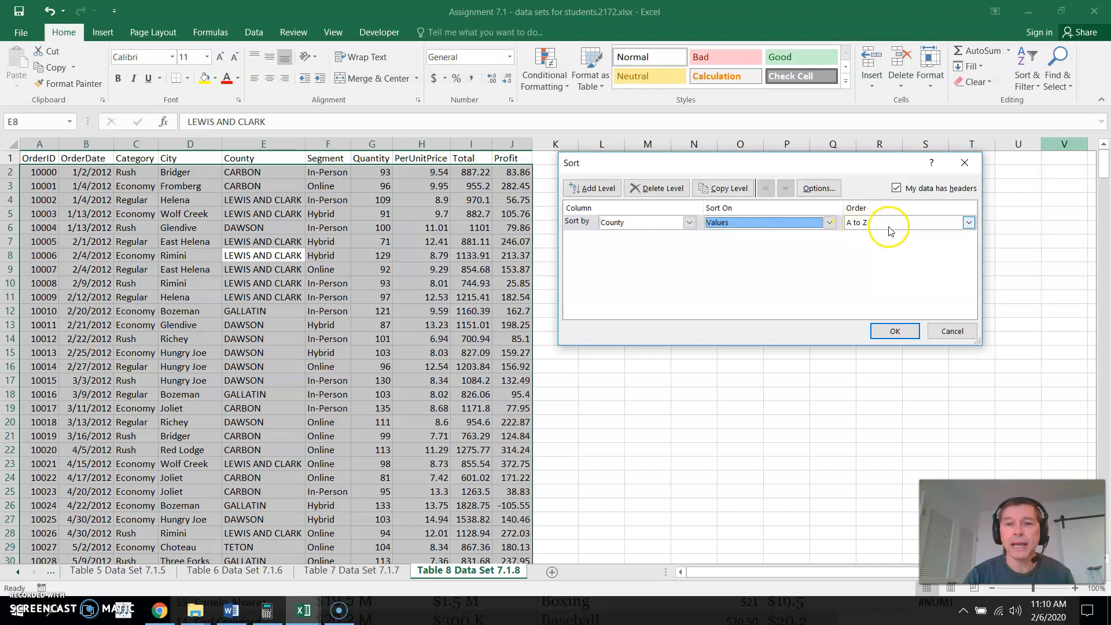
pyautogui.click(967, 223)
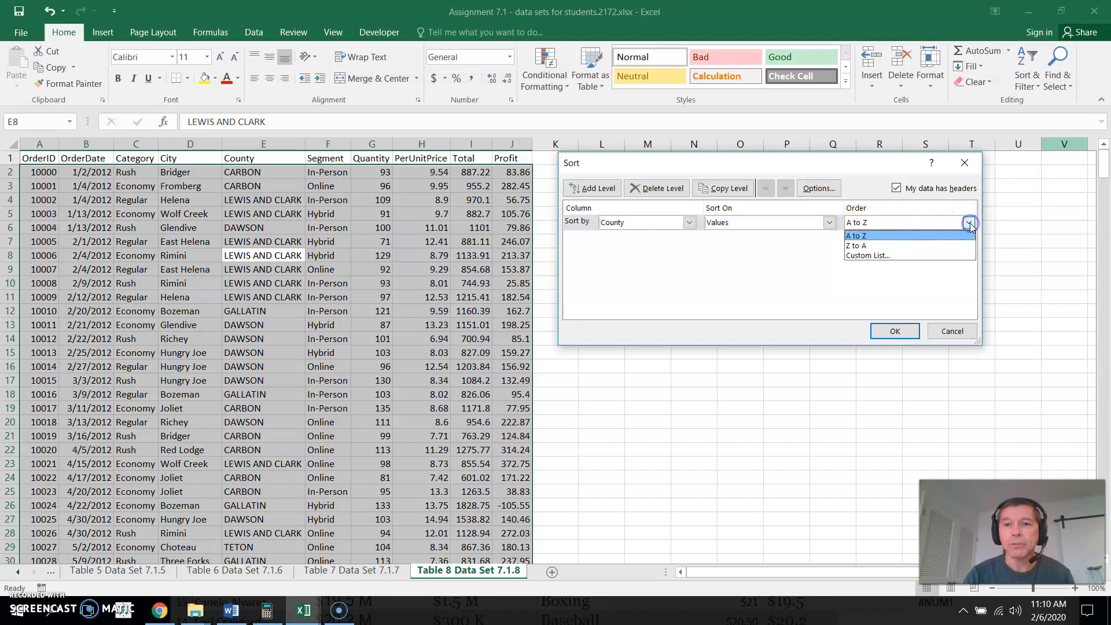
pyautogui.click(929, 255)
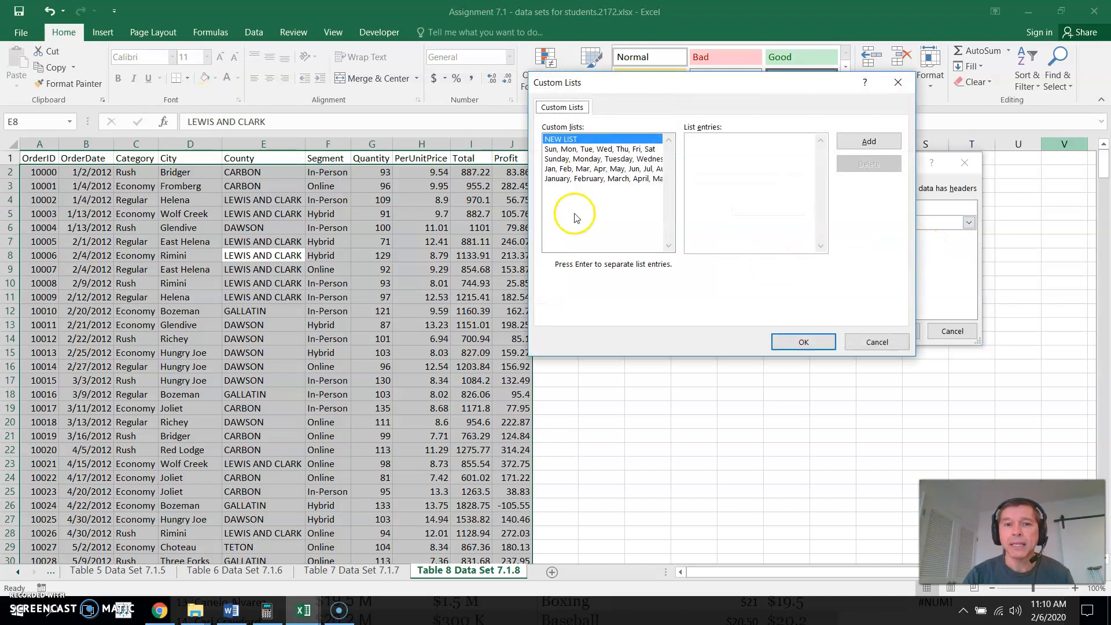
pyautogui.click(897, 82)
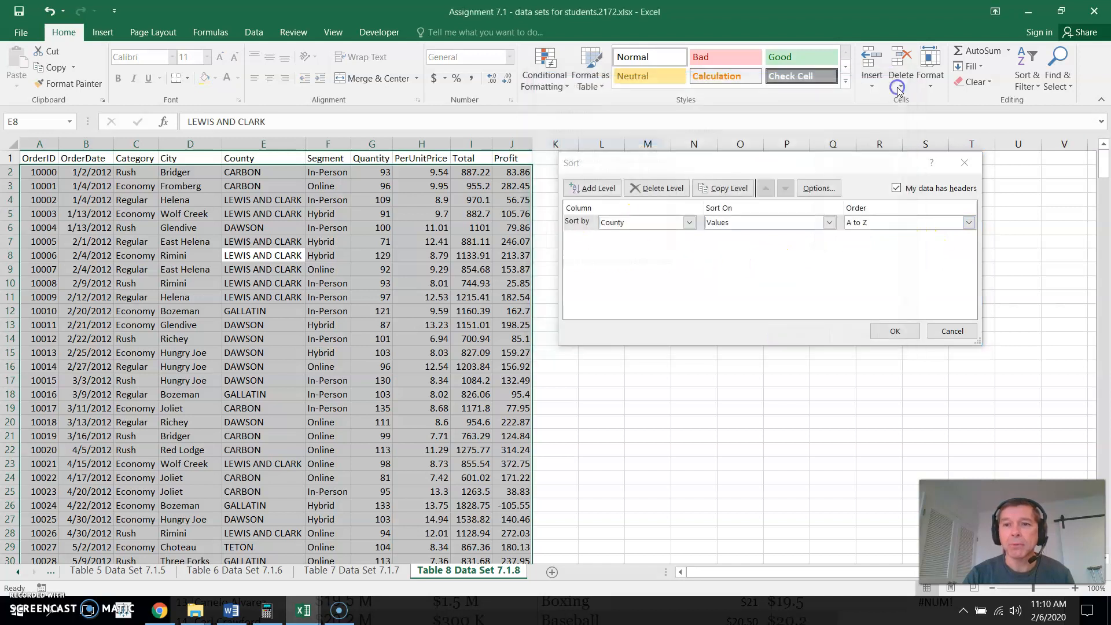
pyautogui.click(884, 331)
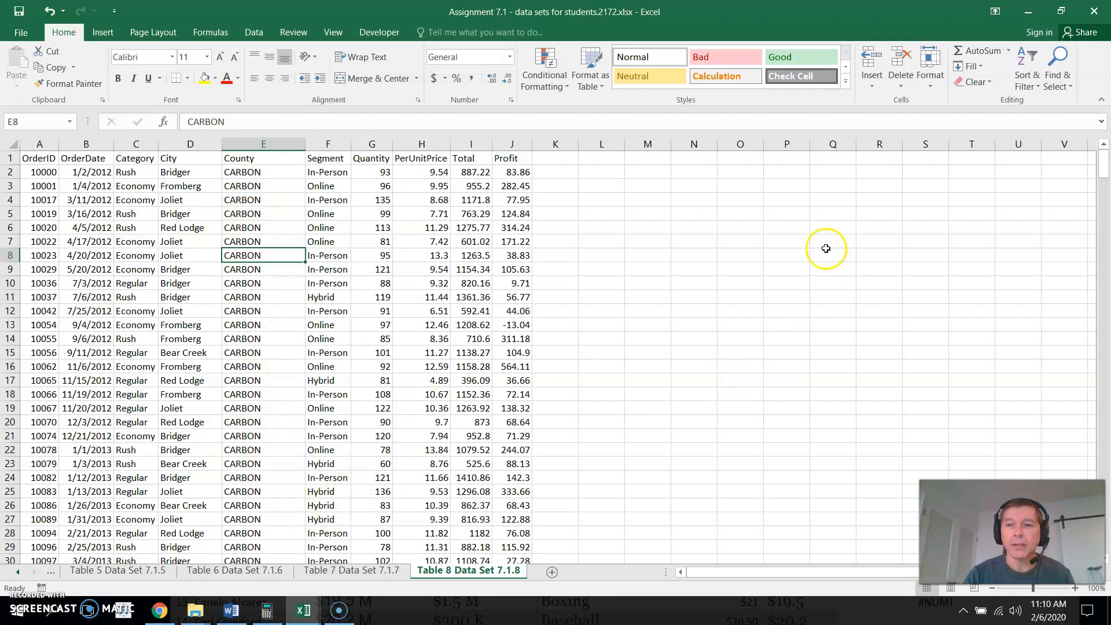
# Step: Add City as a second sort level under County, on values from A to Z, and apply the custom sort
pyautogui.moveTo(1102, 163)
pyautogui.mouseDown()
pyautogui.moveTo(1105, 399)
pyautogui.moveTo(1106, 156)
pyautogui.mouseUp()
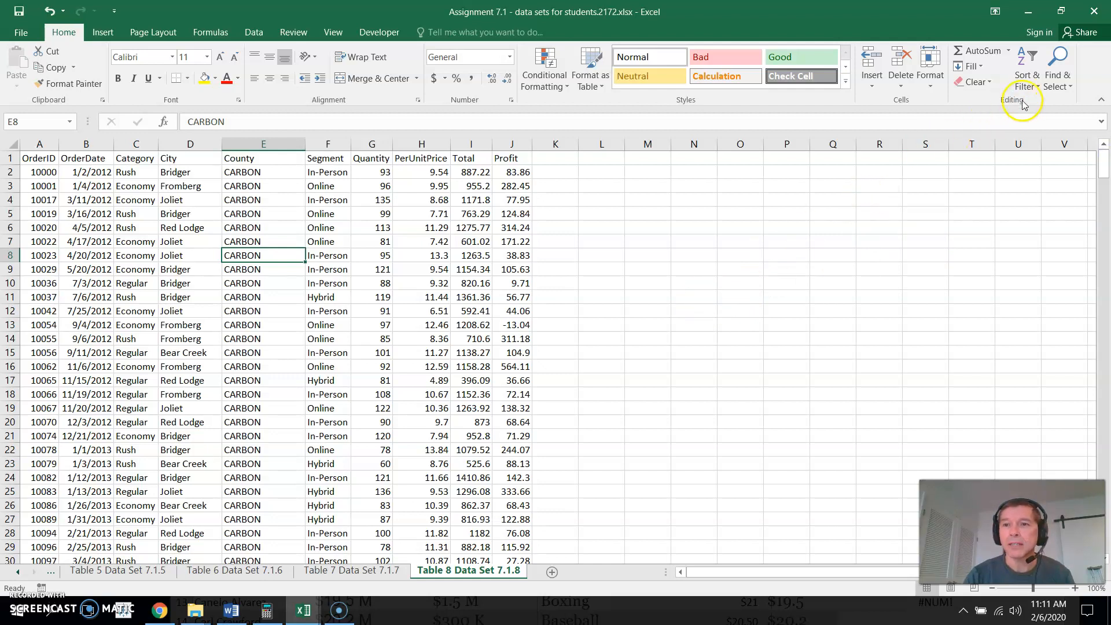
pyautogui.click(1031, 82)
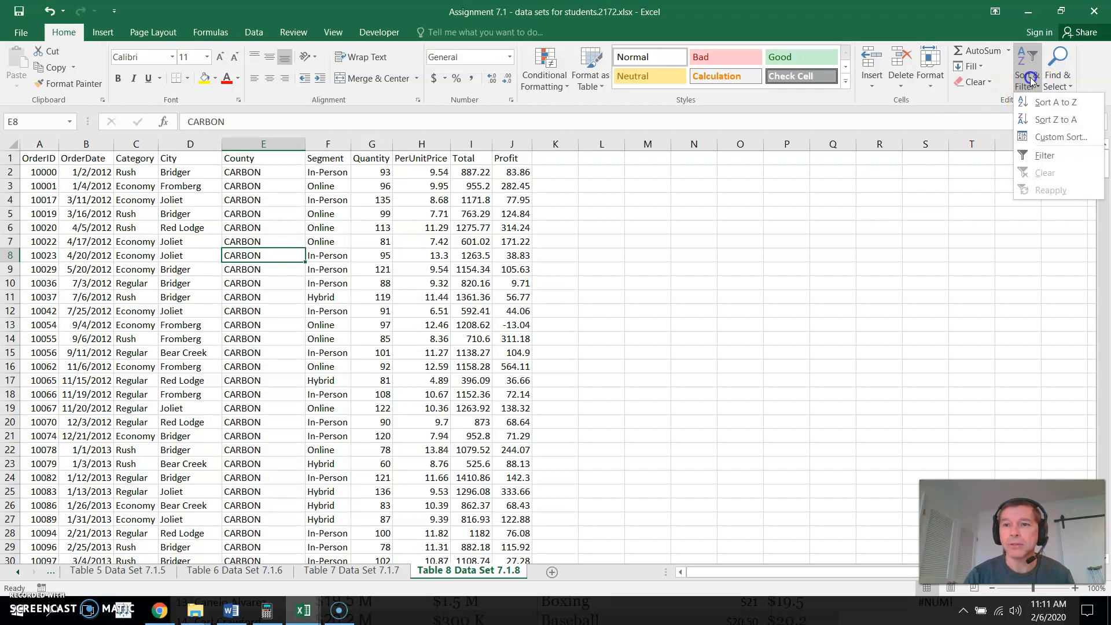
pyautogui.click(1041, 102)
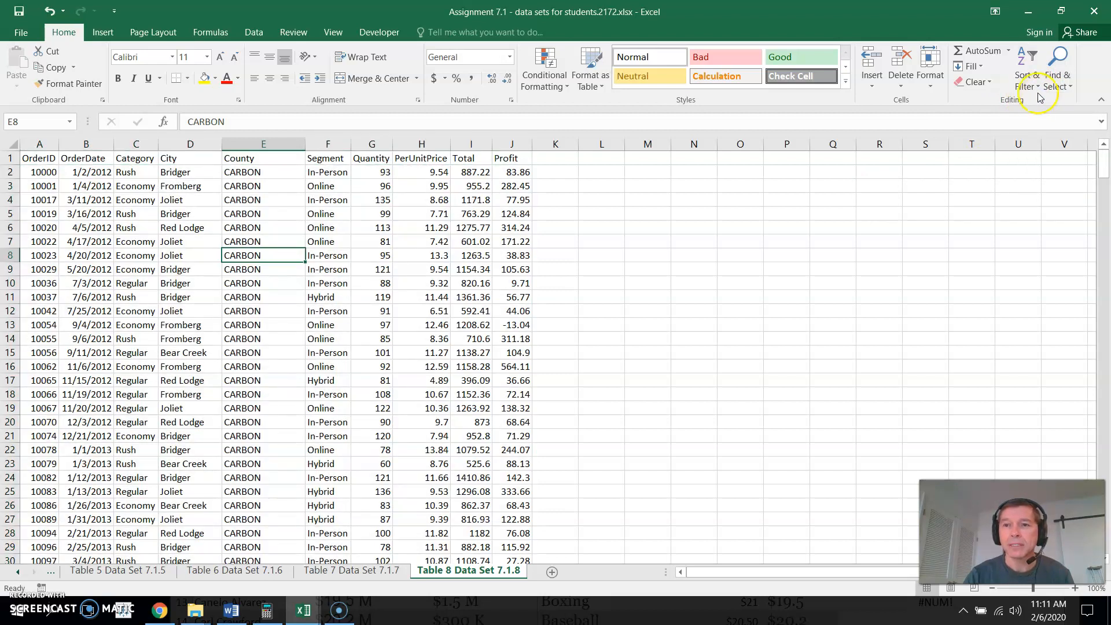
pyautogui.click(1035, 89)
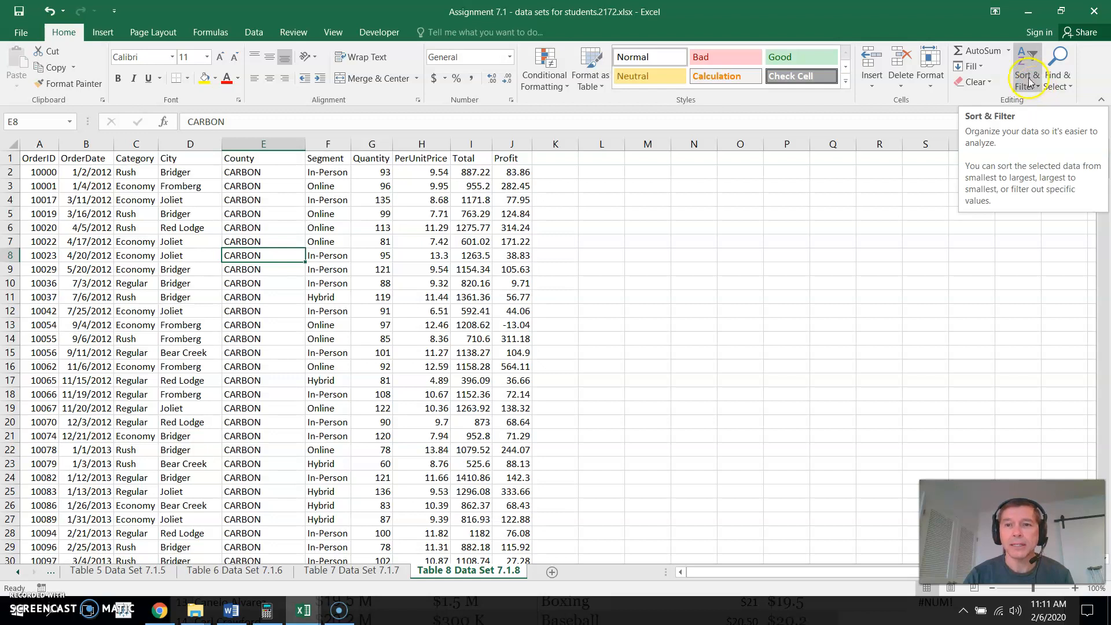
pyautogui.click(1034, 86)
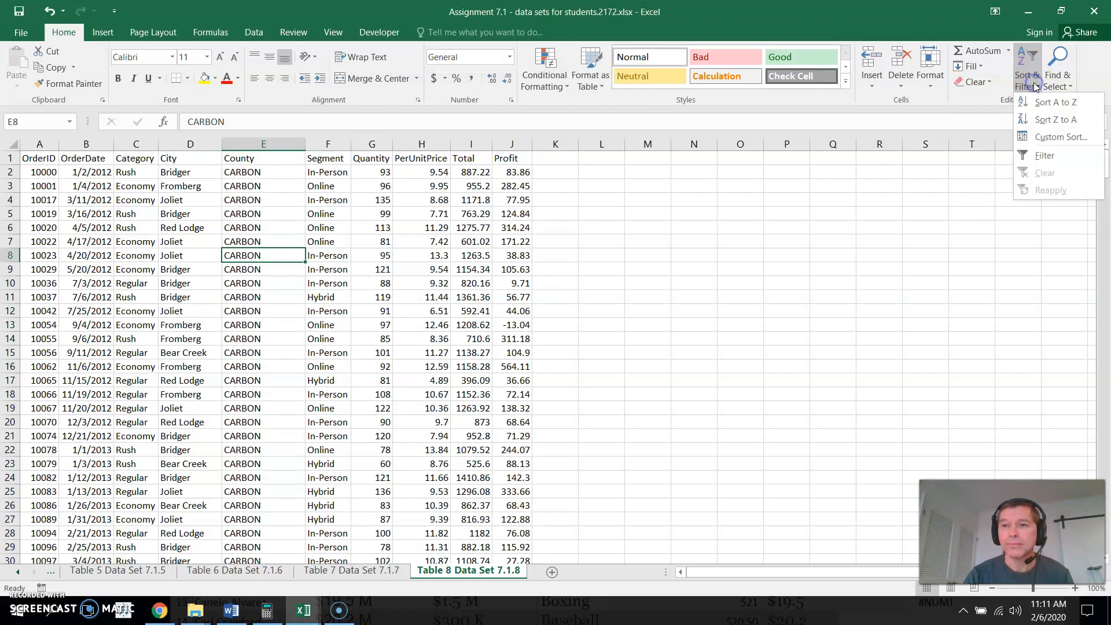
pyautogui.click(1038, 137)
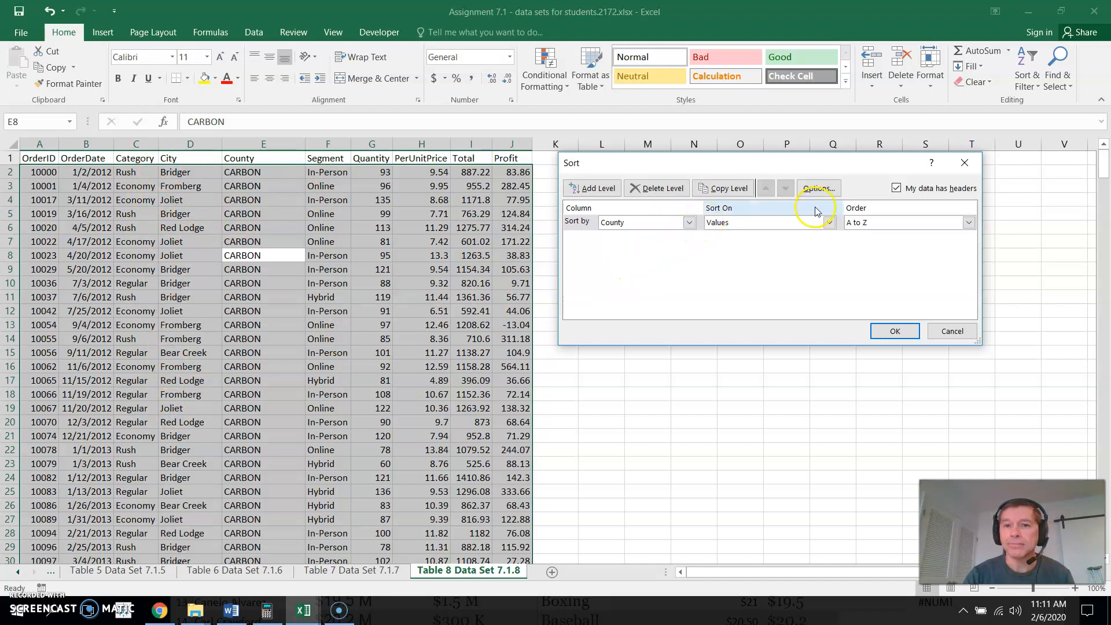
pyautogui.click(598, 189)
pyautogui.click(688, 239)
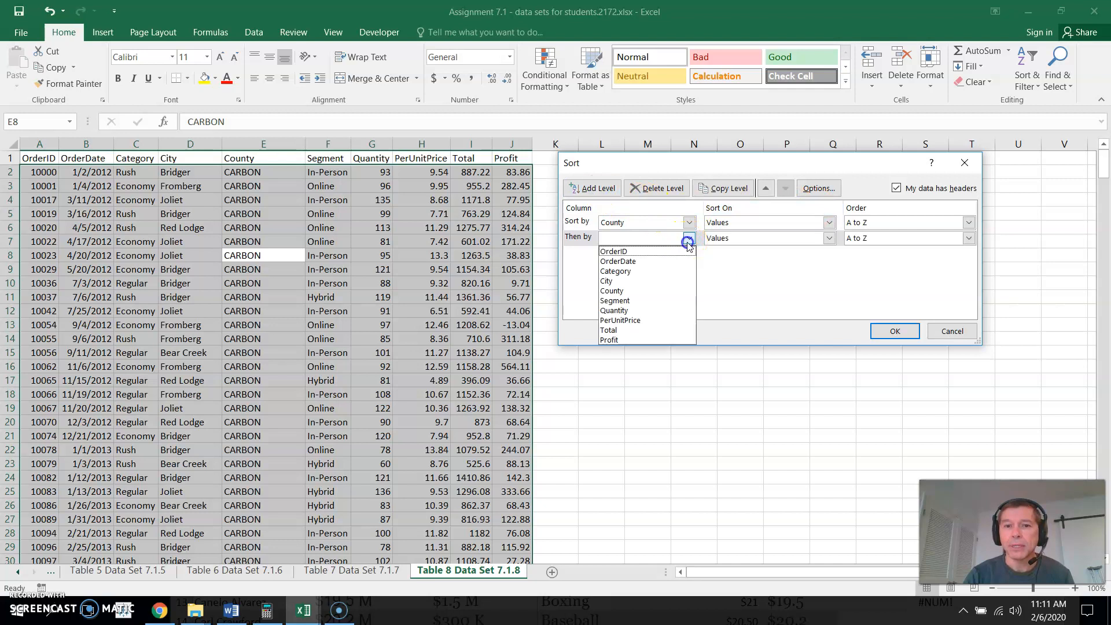
pyautogui.click(653, 281)
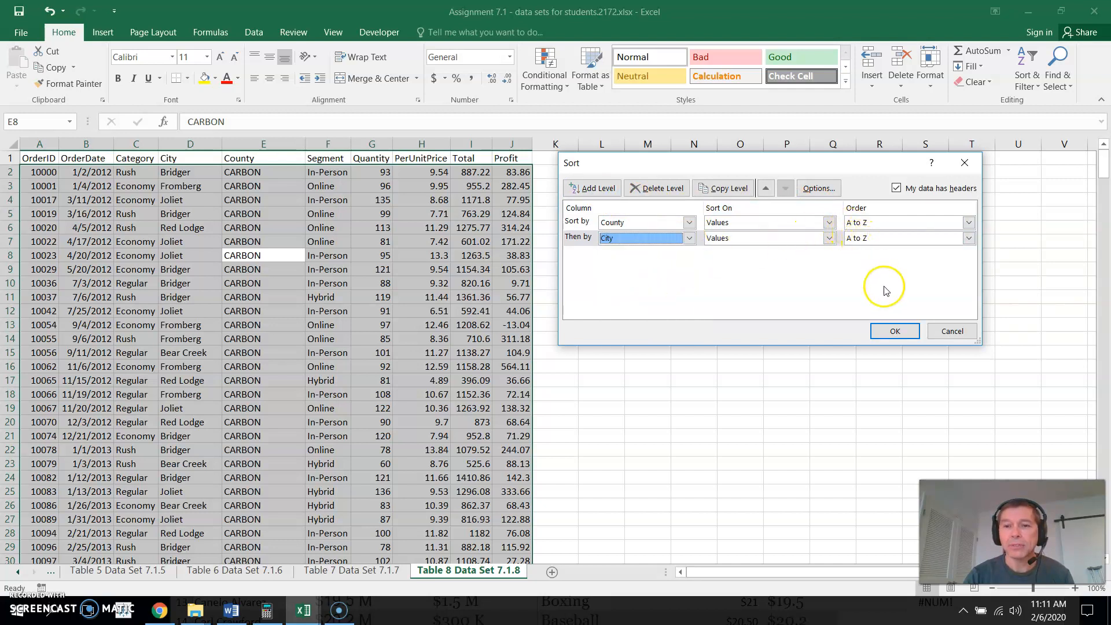
pyautogui.click(898, 335)
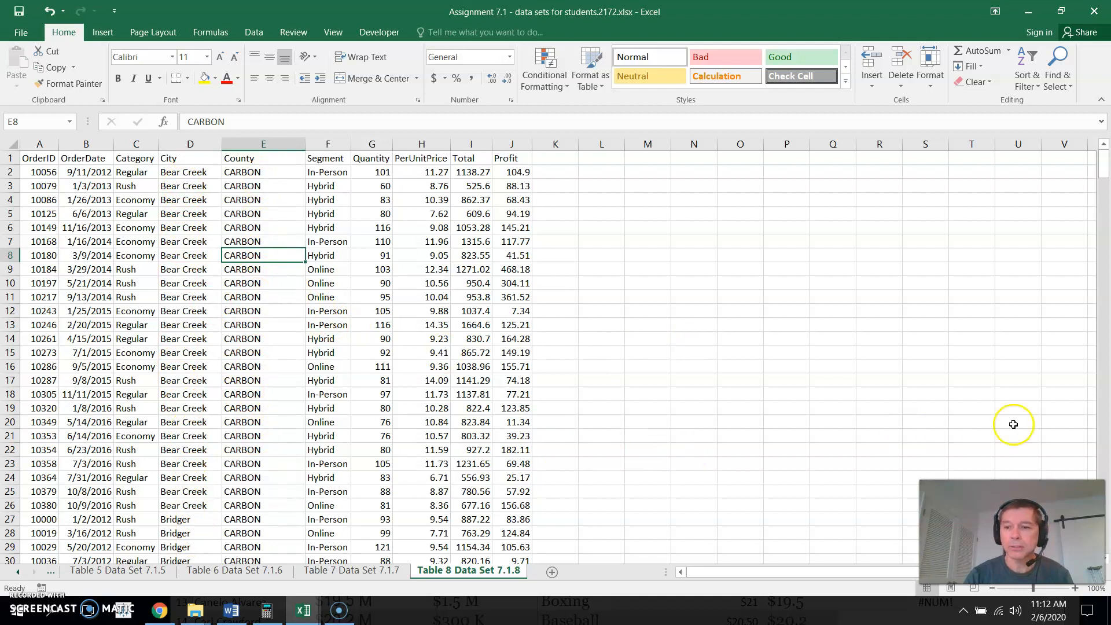
# Step: Look through the sorted rows to check the order of cities within each county, and return to the first row
pyautogui.scroll(-3, 1107, 561)
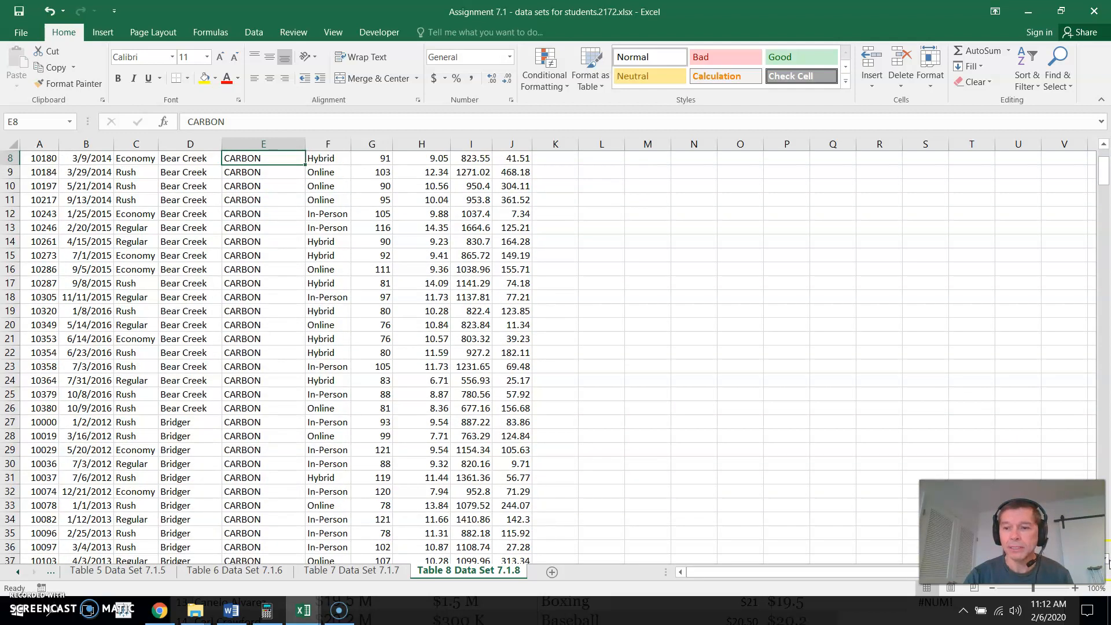
pyautogui.scroll(-7, 1106, 564)
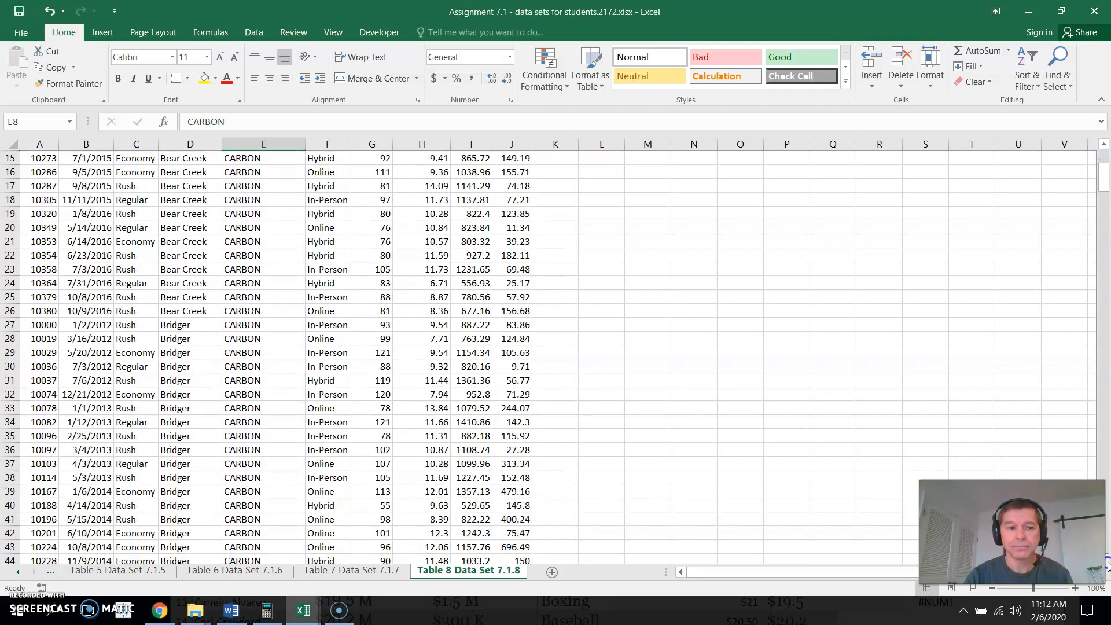
pyautogui.scroll(-11, 1106, 564)
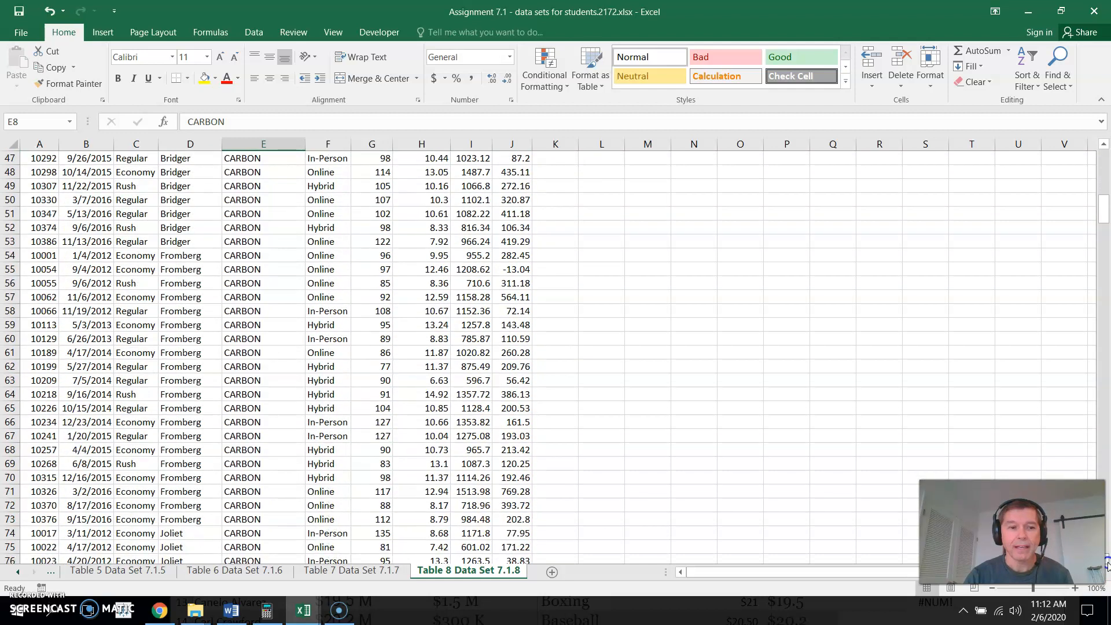
pyautogui.scroll(-11, 1106, 564)
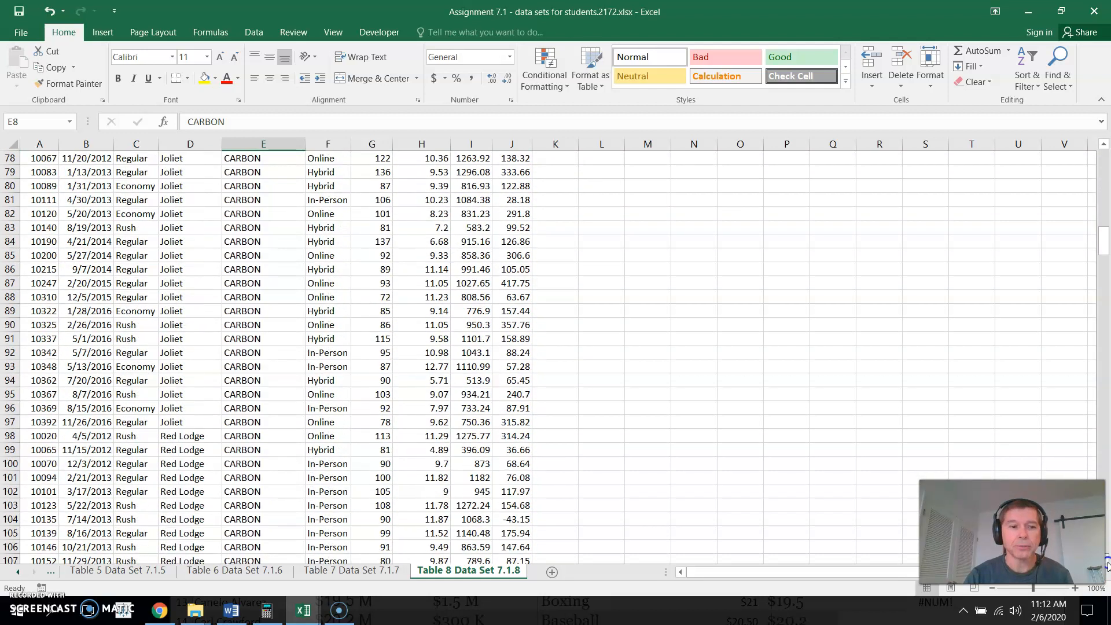
pyautogui.scroll(-4, 1106, 564)
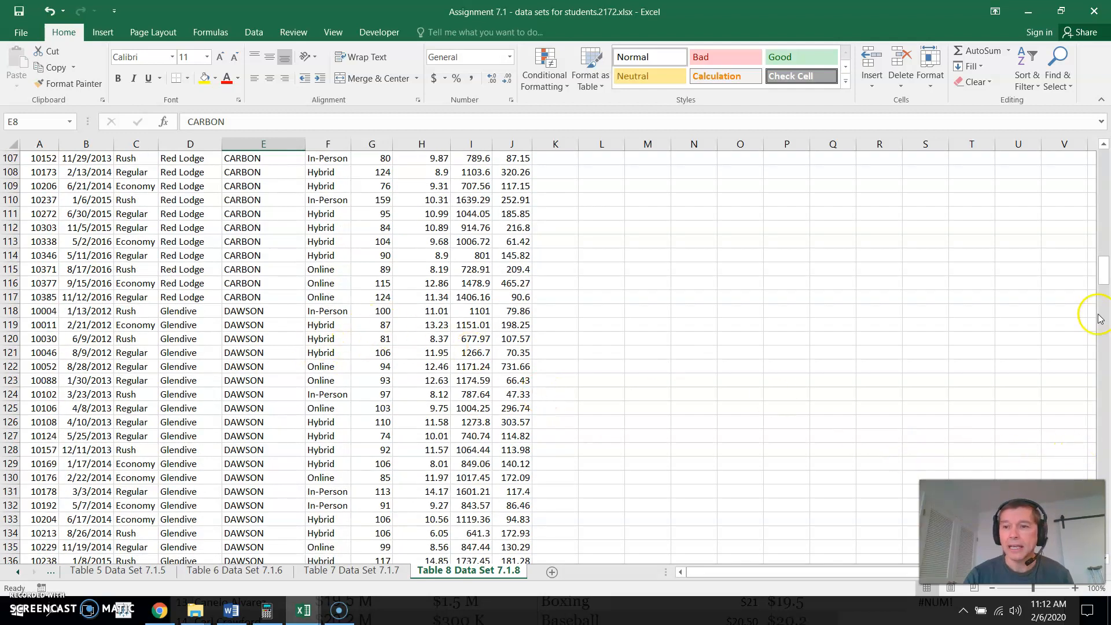
pyautogui.moveTo(1103, 289); pyautogui.dragTo(1106, 154)
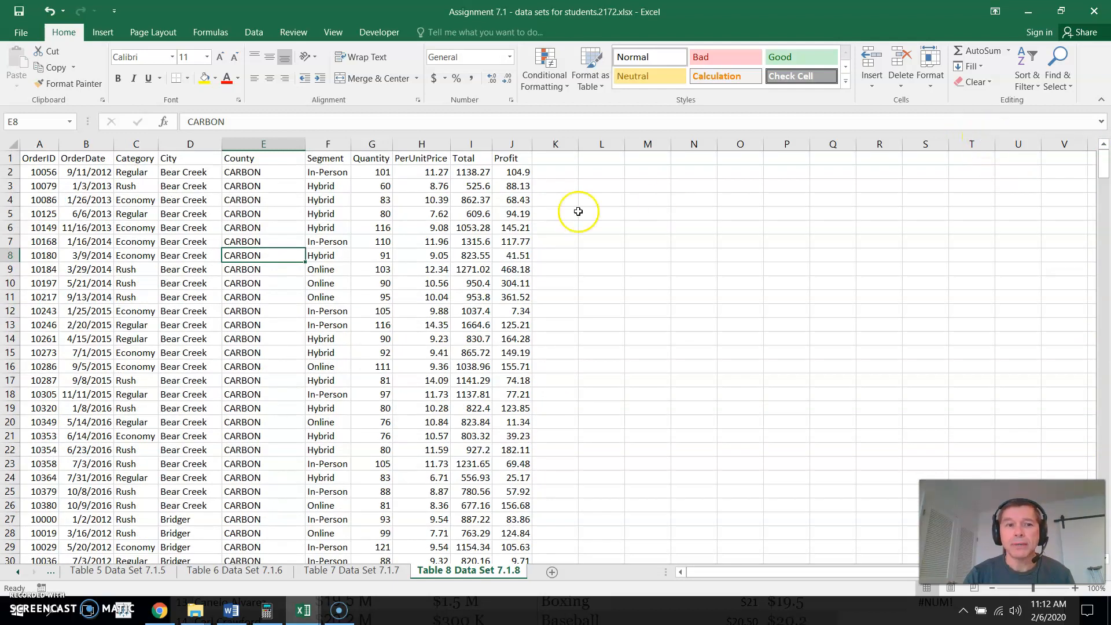
# Step: Reopen the custom sort settings for the order data
pyautogui.click(1032, 74)
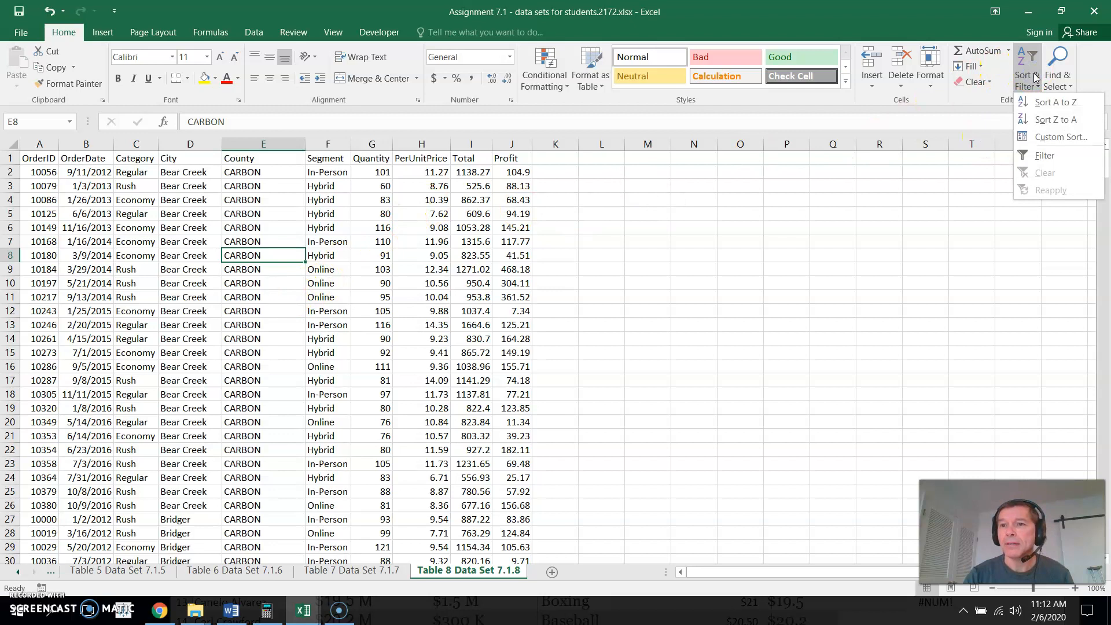
pyautogui.click(1062, 140)
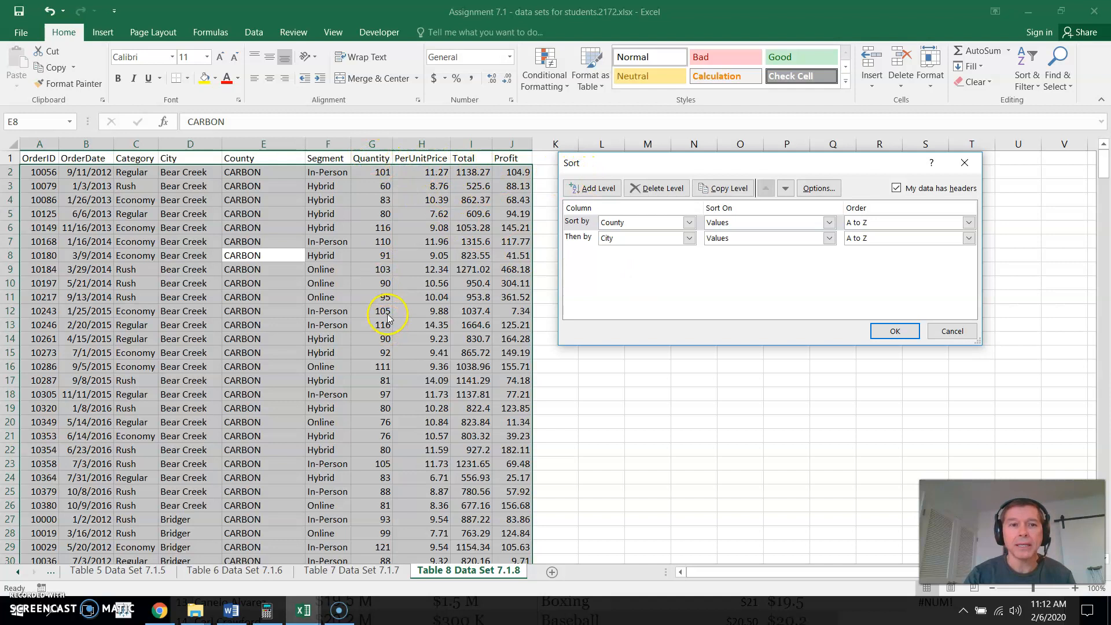
pyautogui.click(591, 188)
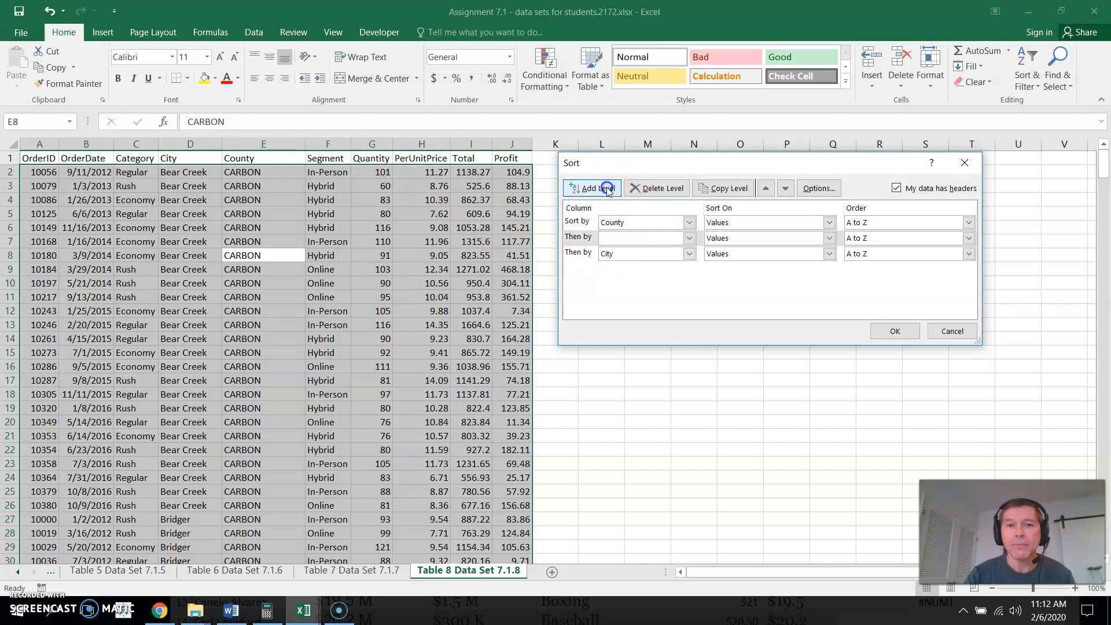
pyautogui.click(676, 261)
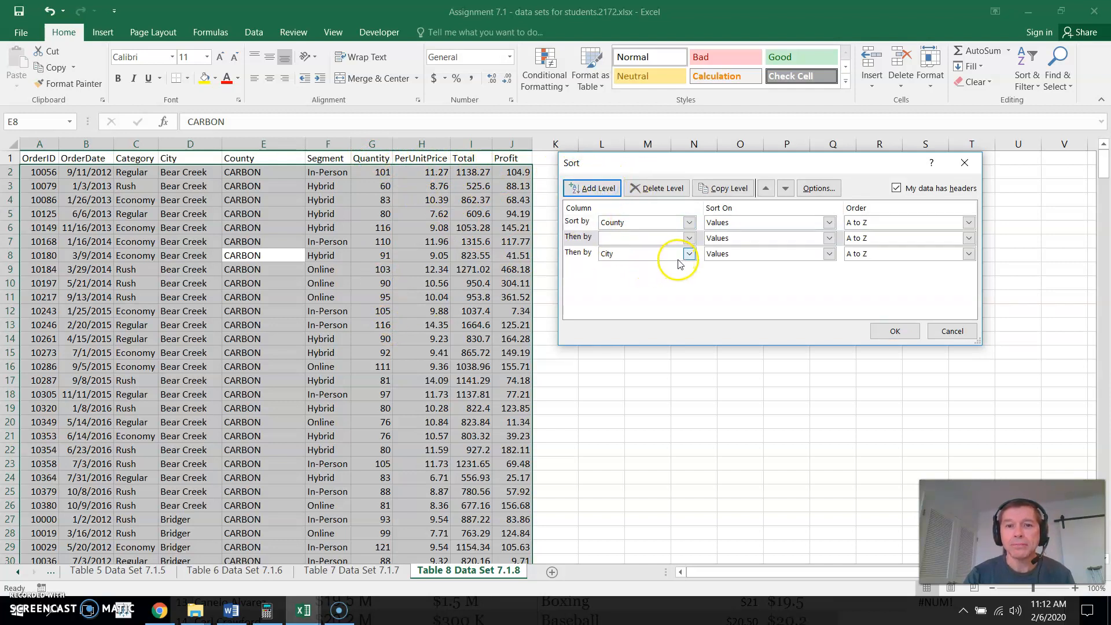
pyautogui.click(589, 242)
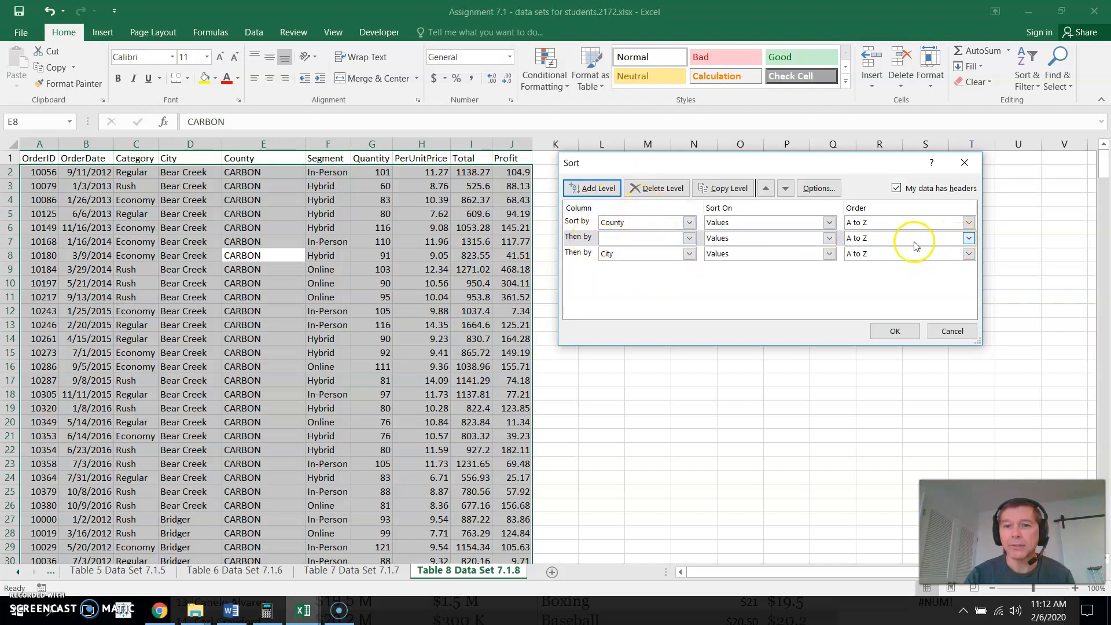
pyautogui.click(658, 189)
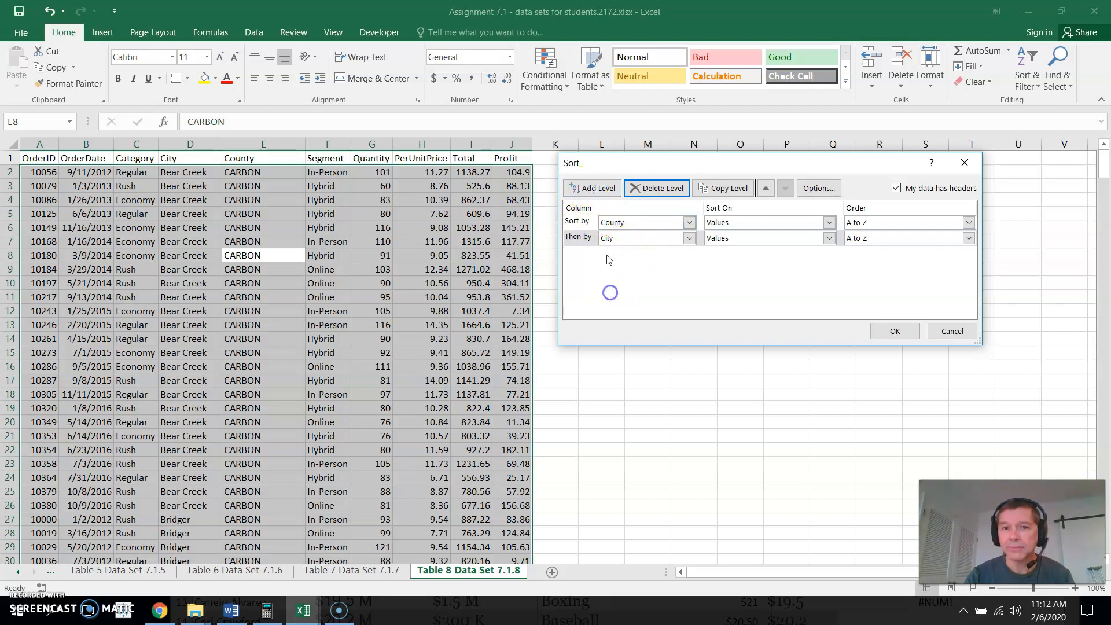
# Step: Add Quantity as a third sort level under City, on values from smallest to largest
pyautogui.click(597, 189)
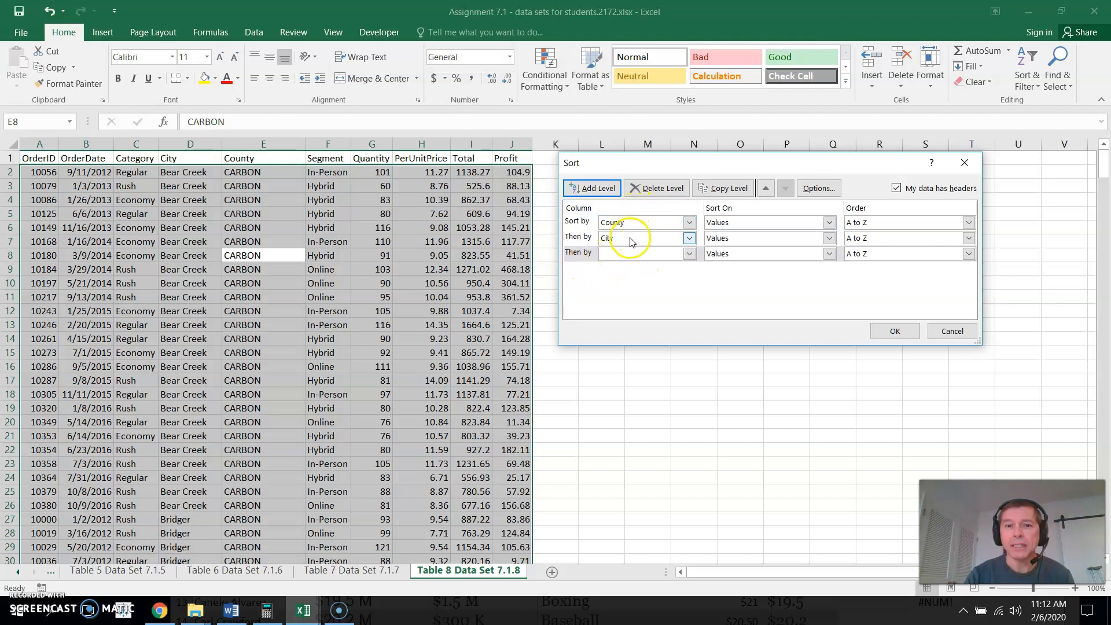
pyautogui.click(689, 254)
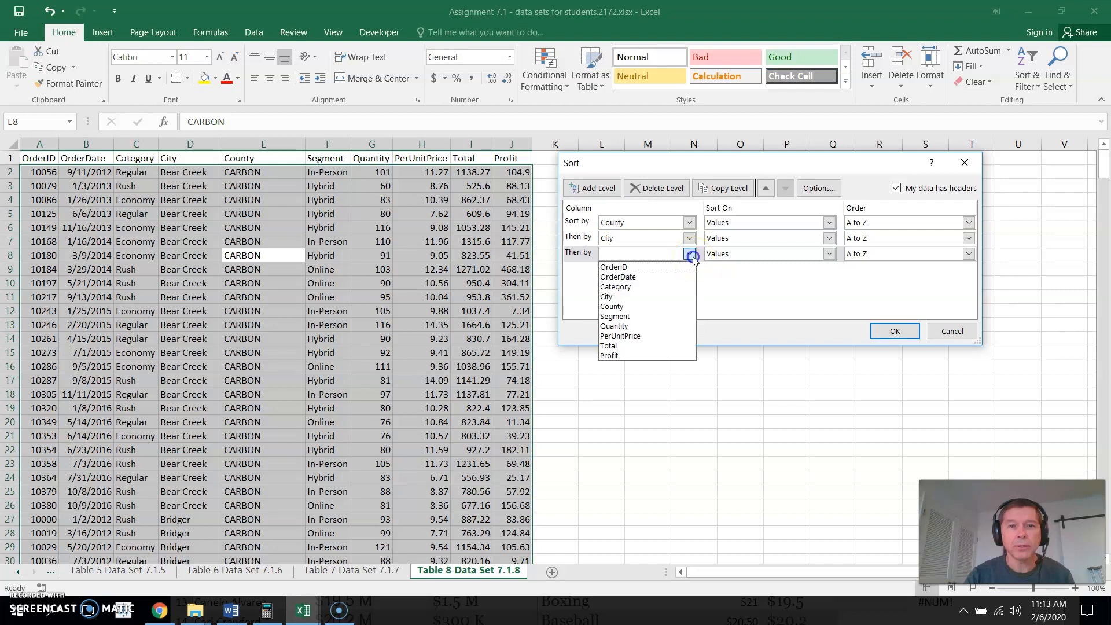
pyautogui.click(642, 326)
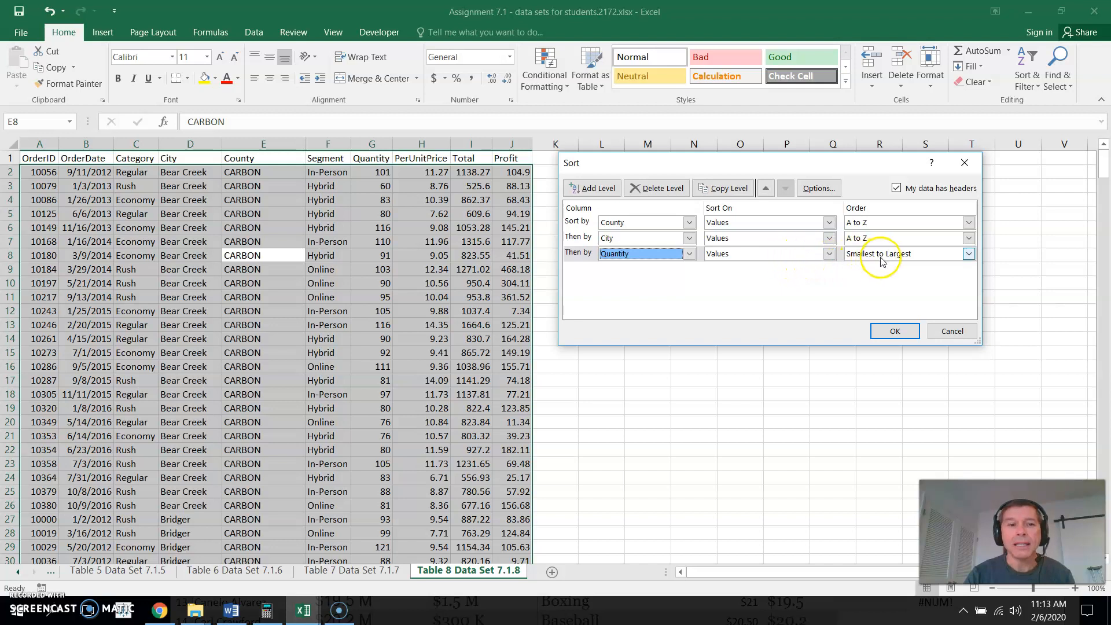
pyautogui.click(968, 253)
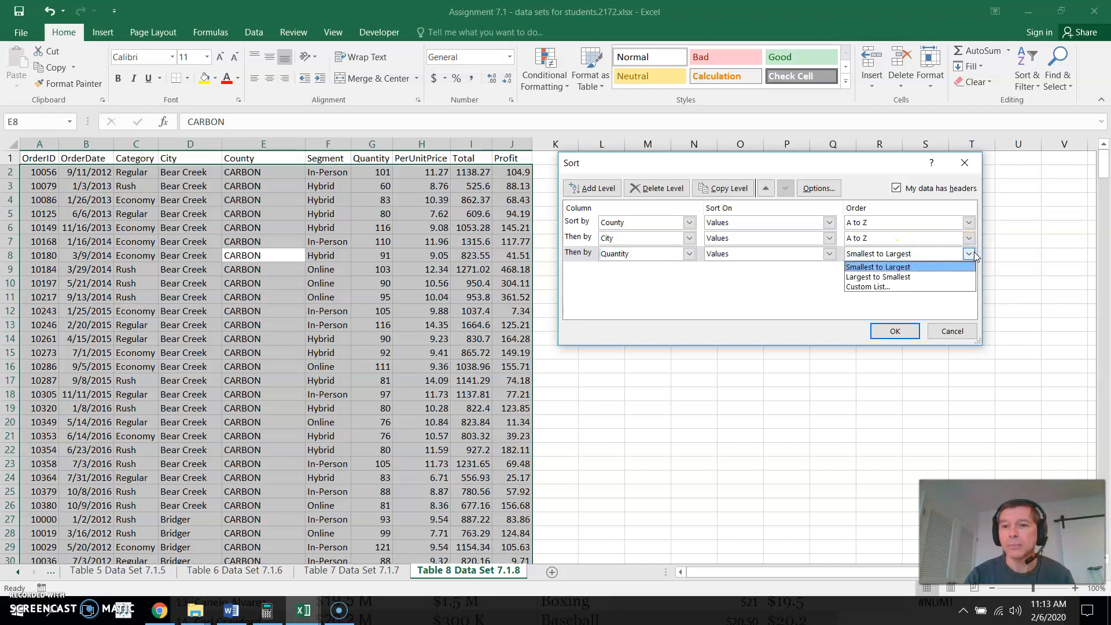
pyautogui.click(902, 287)
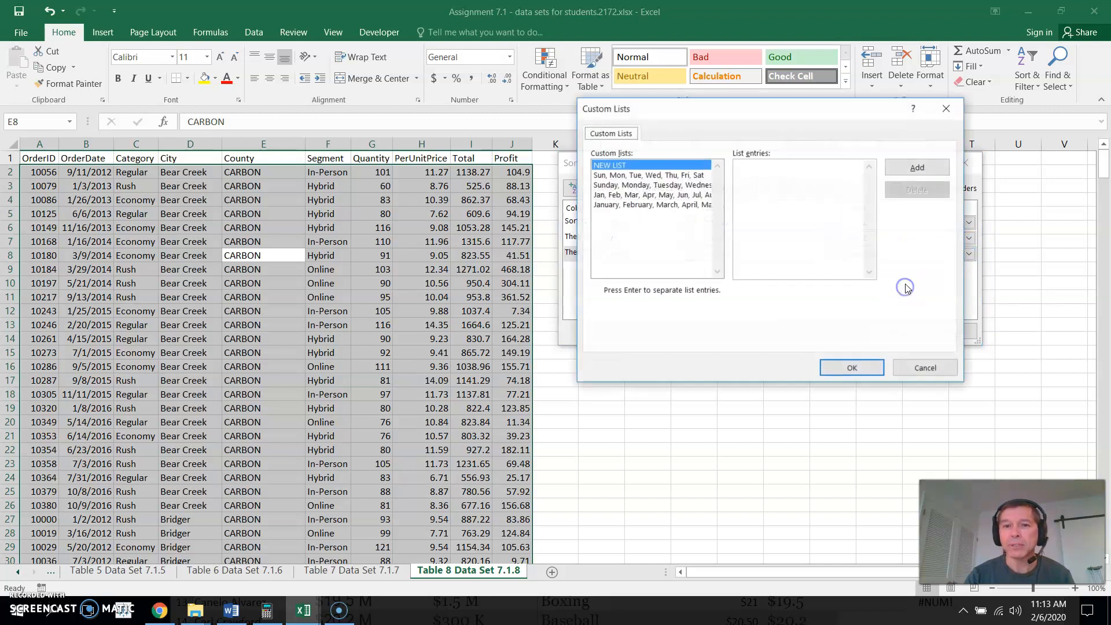
pyautogui.click(910, 365)
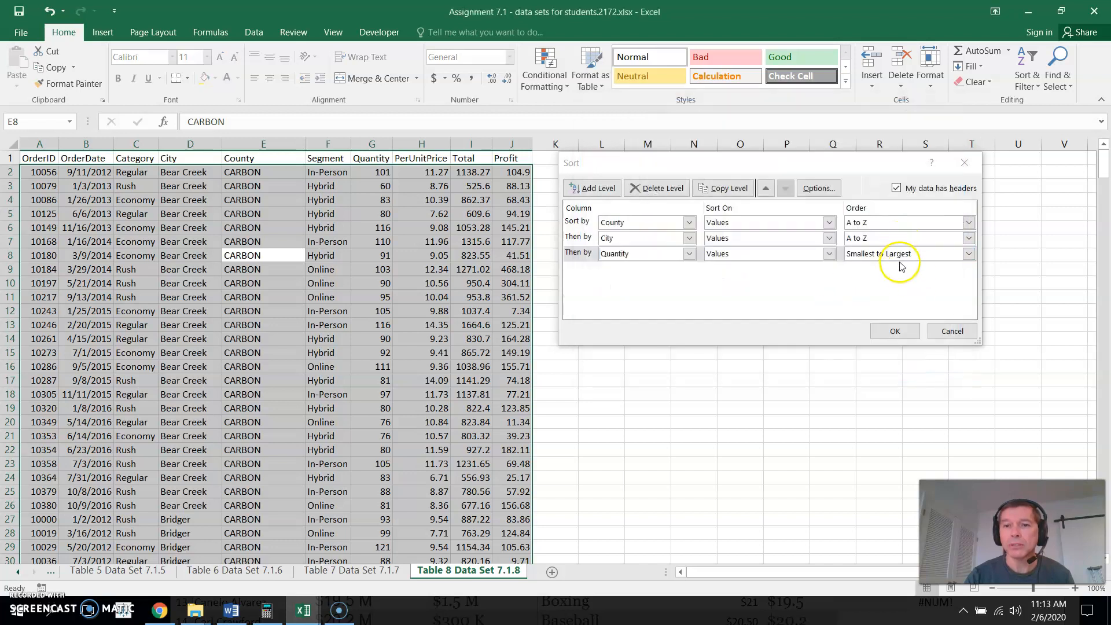
# Step: Apply the three-level custom sort by County, City and Quantity to the order data
pyautogui.click(893, 330)
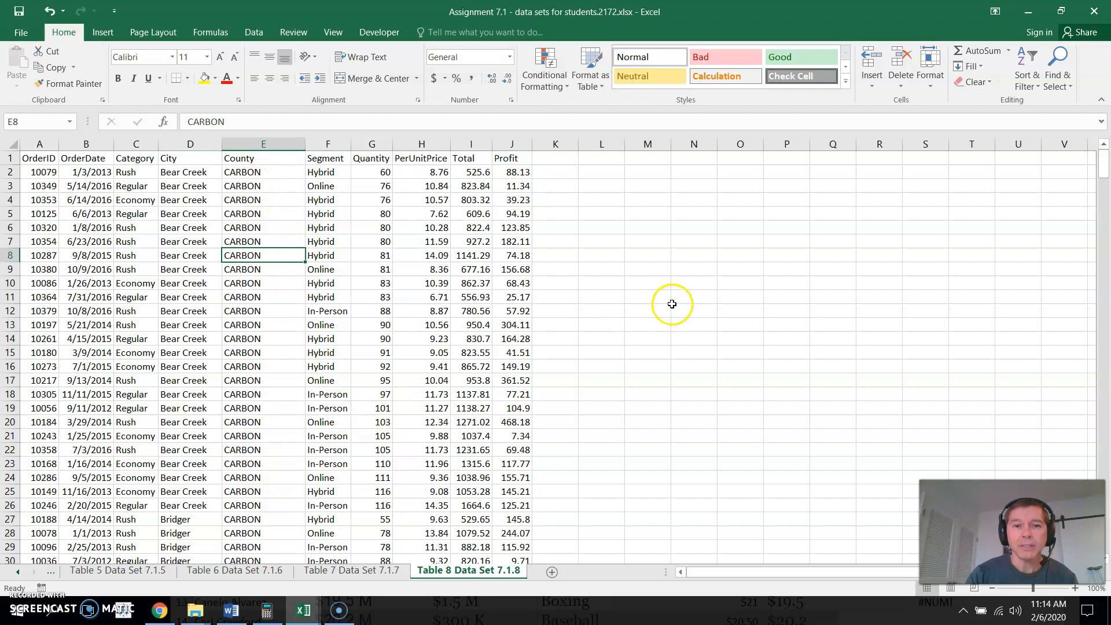
# Step: Calculate the median order quantity for CARBON county in cell M8 with =median(G2:G117)
pyautogui.click(631, 255)
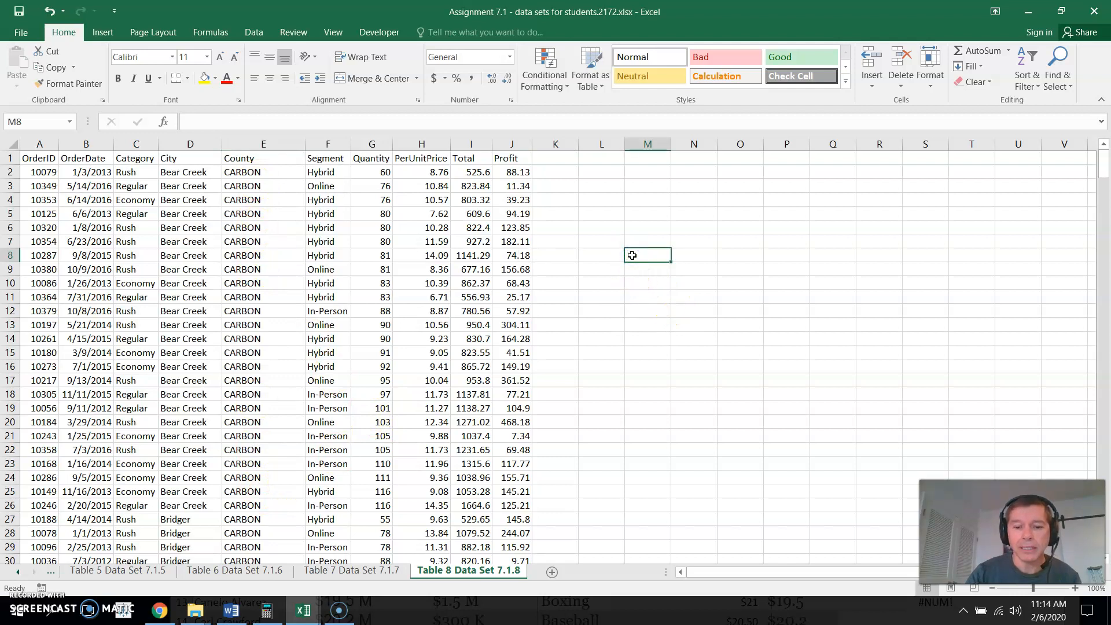
pyautogui.write('=median')
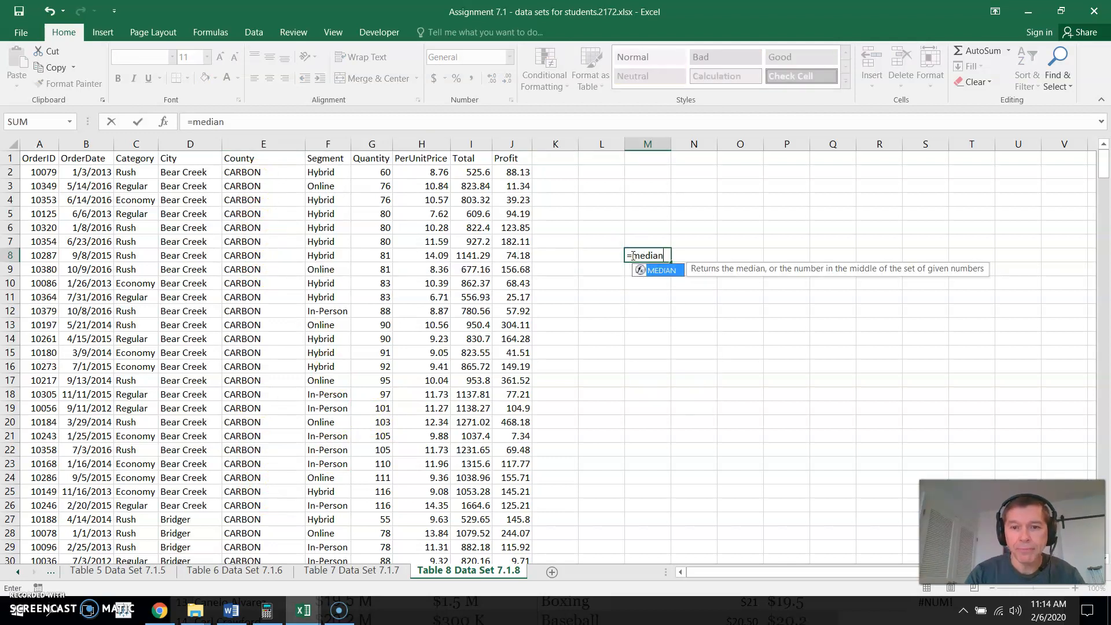
pyautogui.write('(')
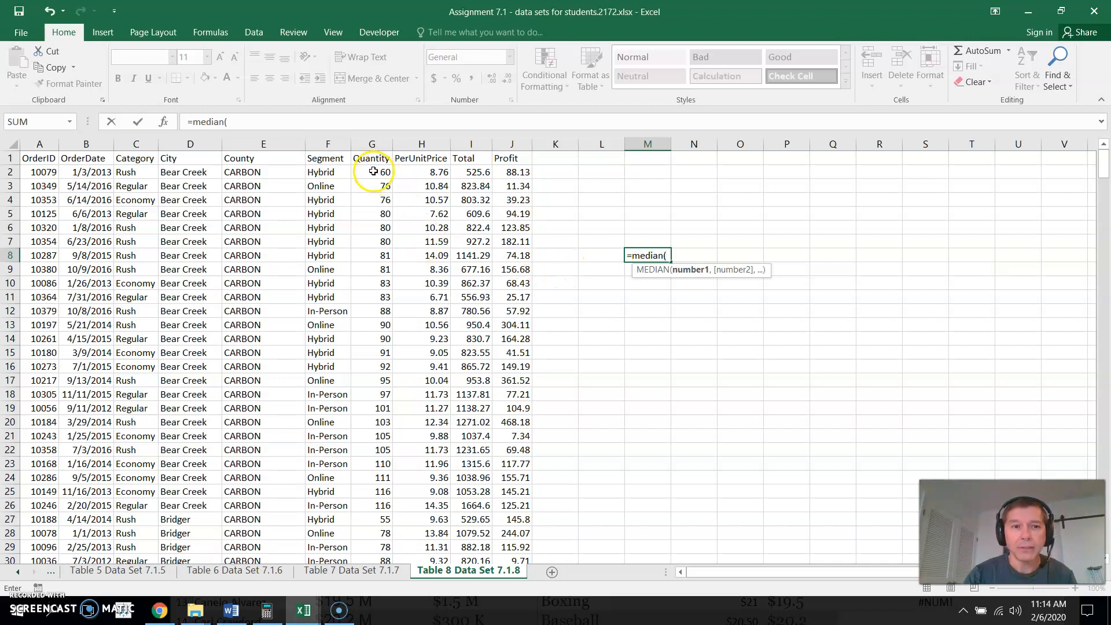
pyautogui.moveTo(373, 170); pyautogui.dragTo(355, 255)
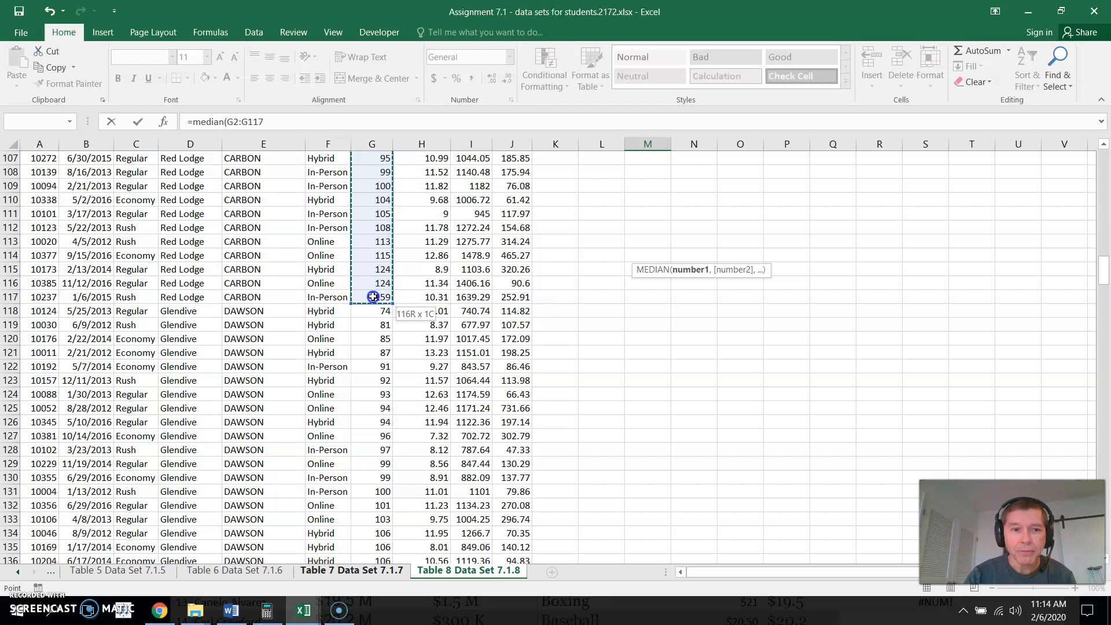
pyautogui.moveTo(373, 296); pyautogui.dragTo(373, 296)
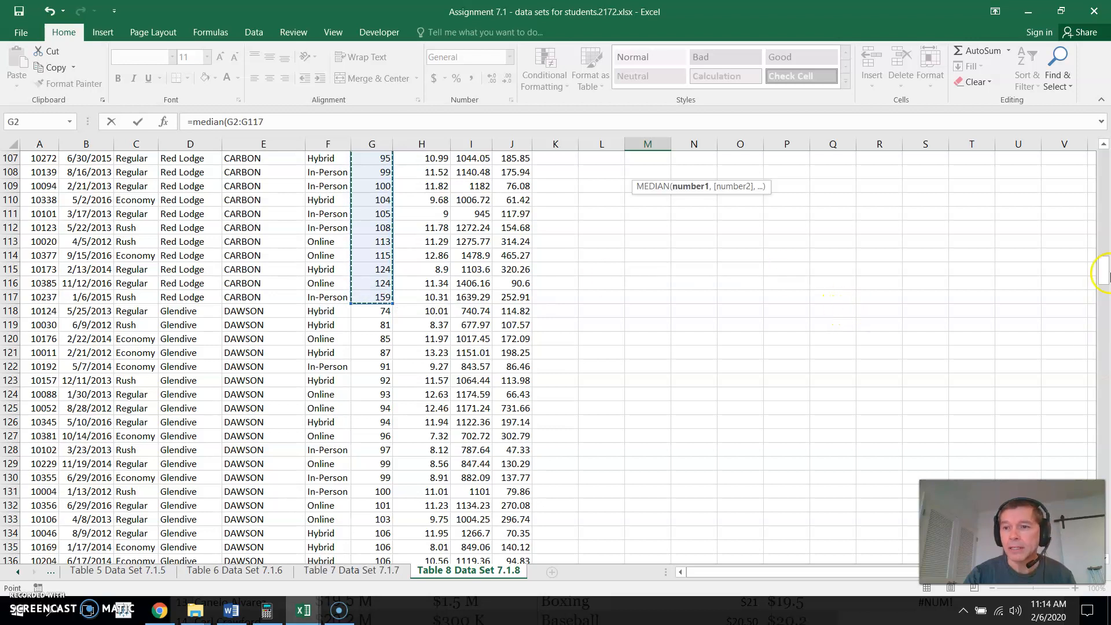
pyautogui.moveTo(1103, 266); pyautogui.dragTo(1103, 139)
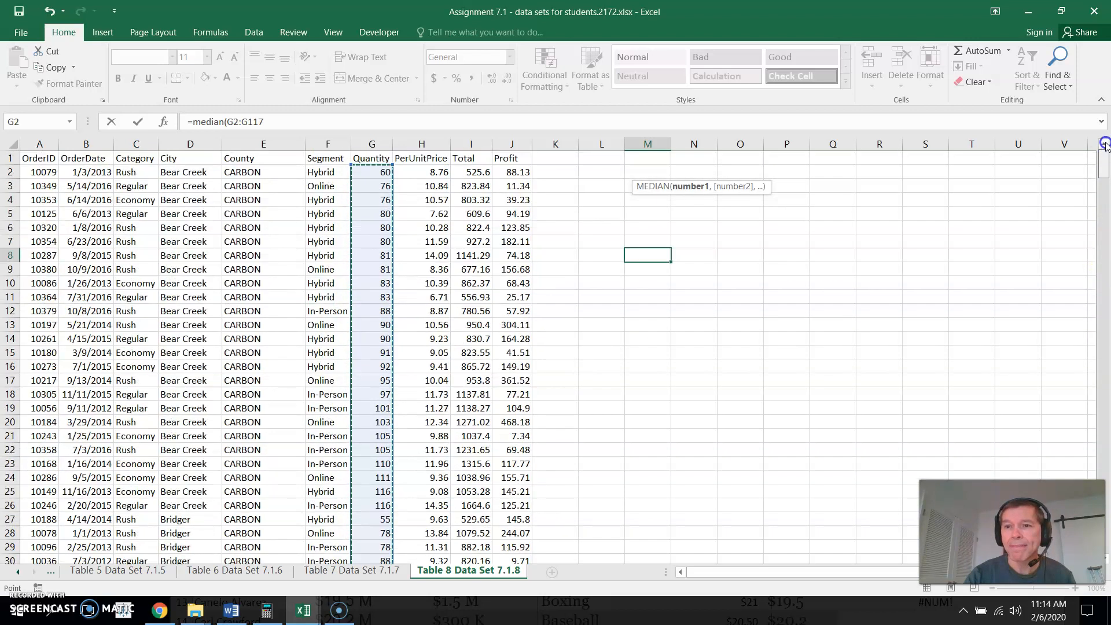
pyautogui.write(')')
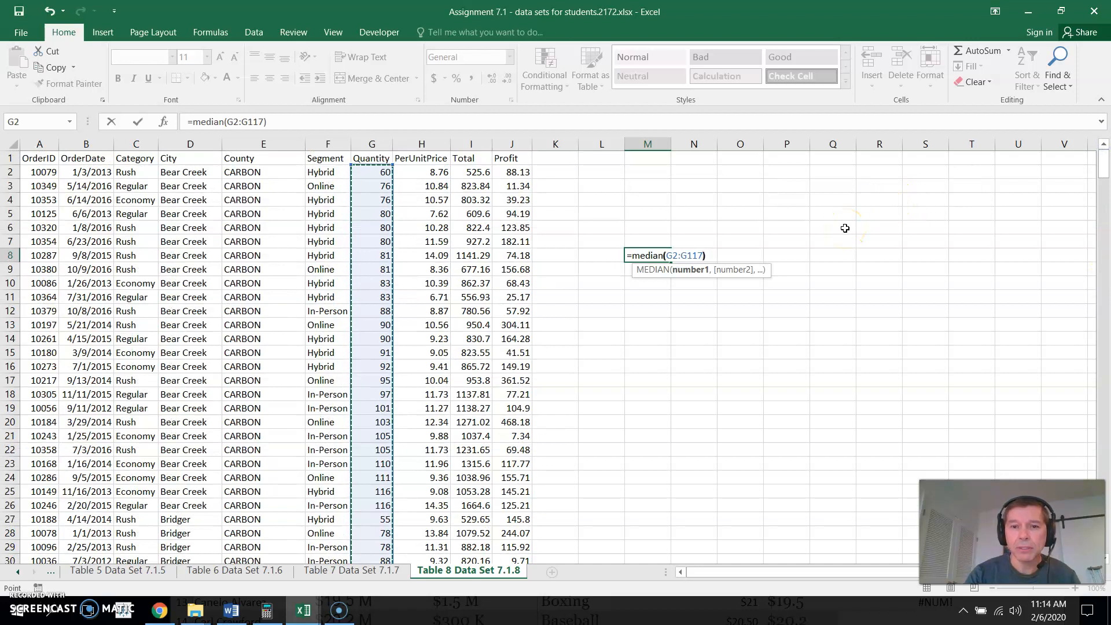
pyautogui.press('Return')
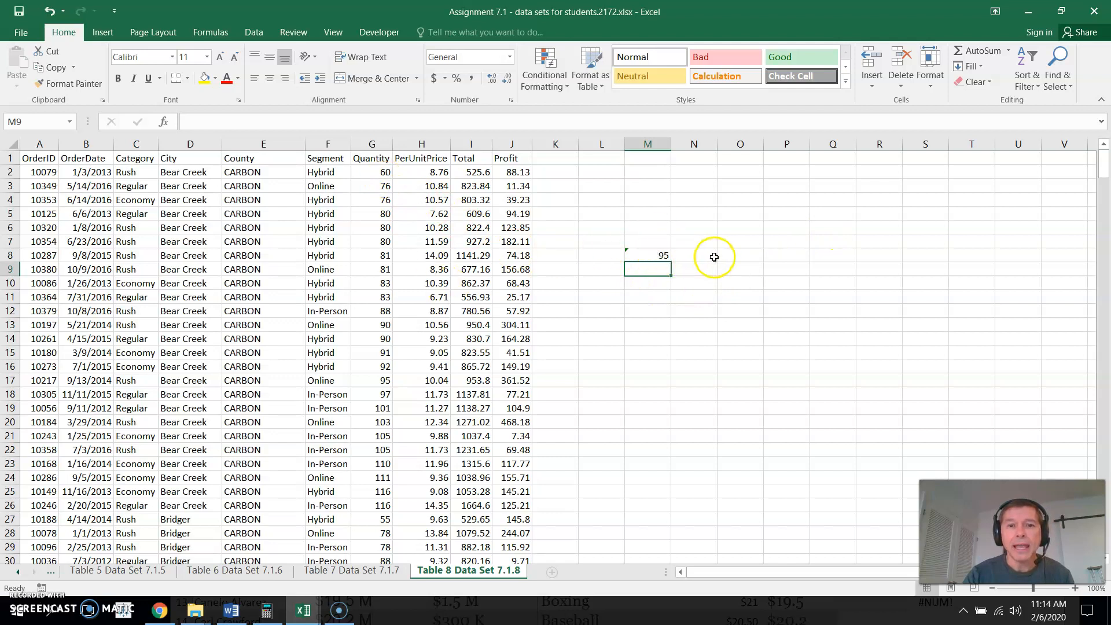
# Step: Calculate the median order quantity for the city of Bear Creek in cell N8 with =median(G2:G26)
pyautogui.click(695, 255)
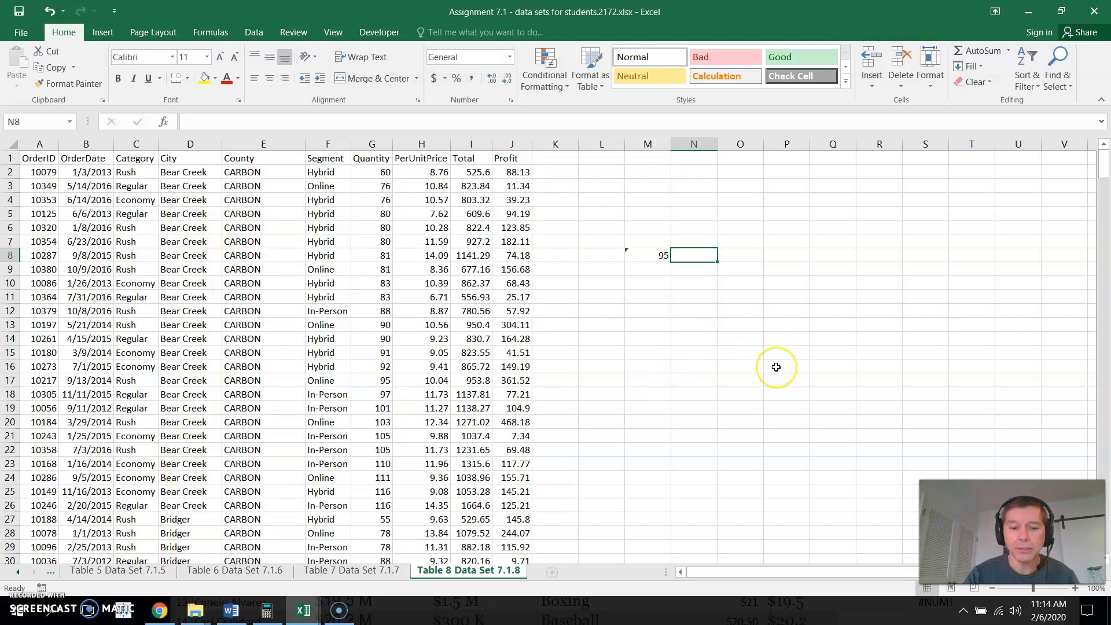
pyautogui.write('=median(')
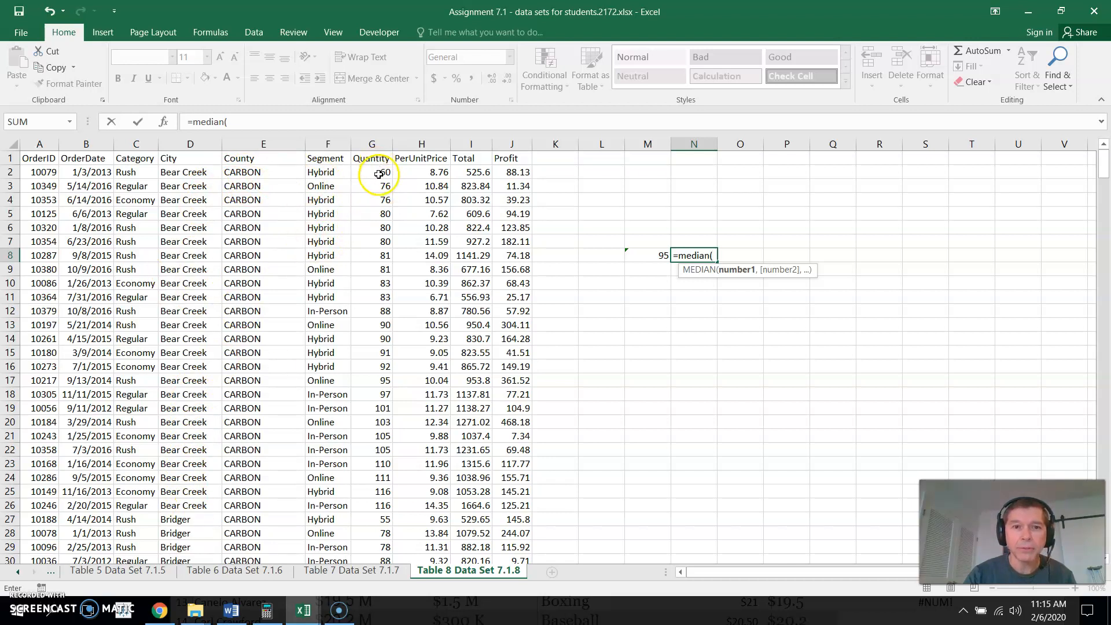
pyautogui.moveTo(378, 172); pyautogui.dragTo(376, 506)
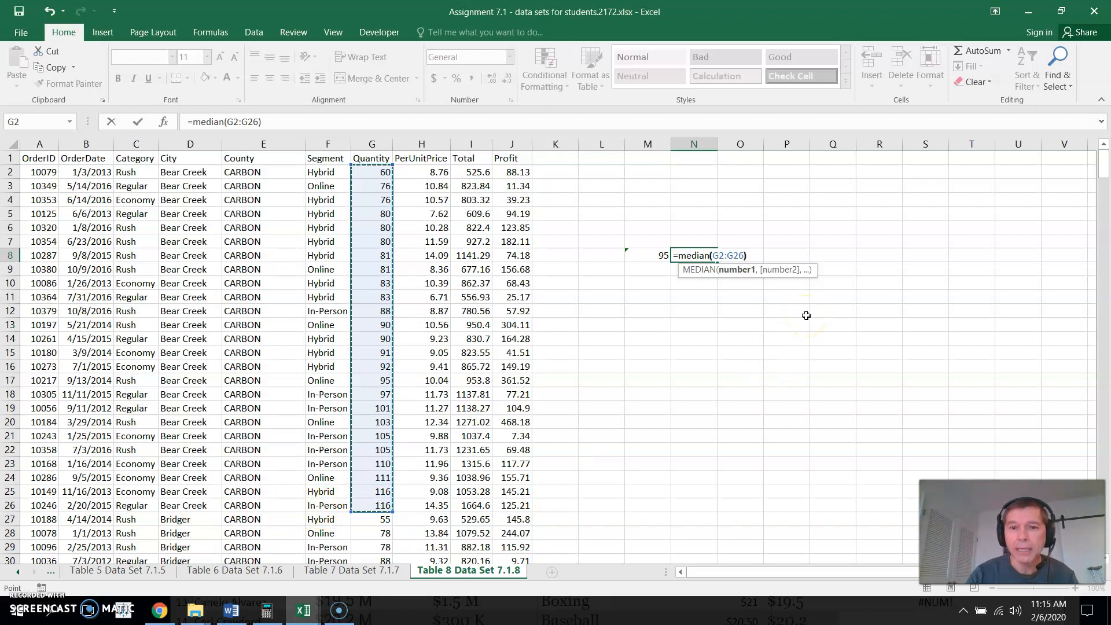
pyautogui.press('Return')
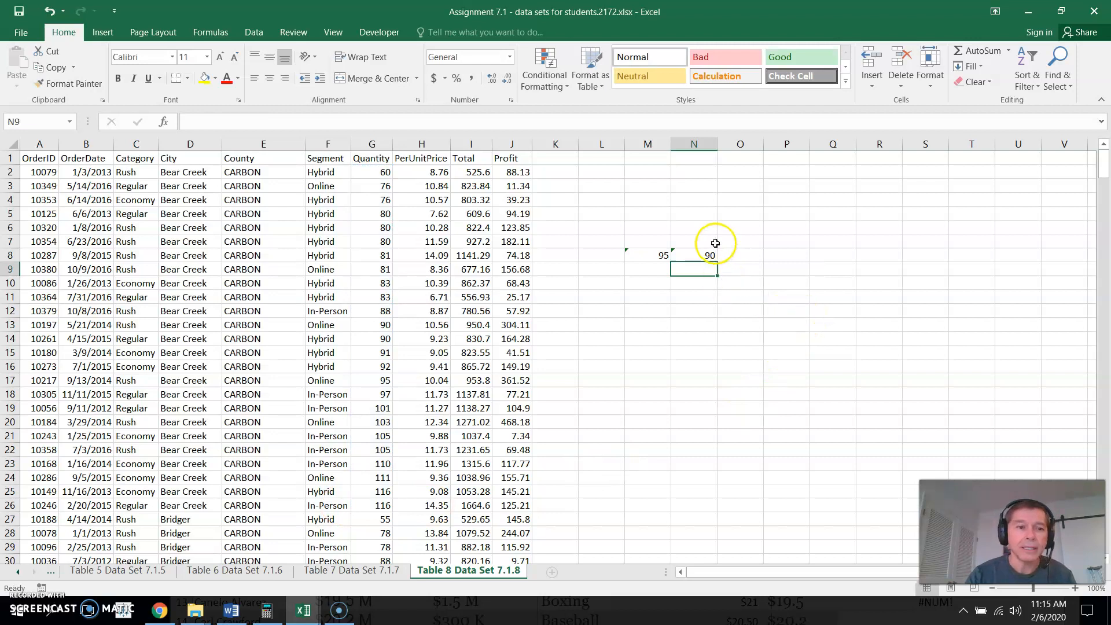